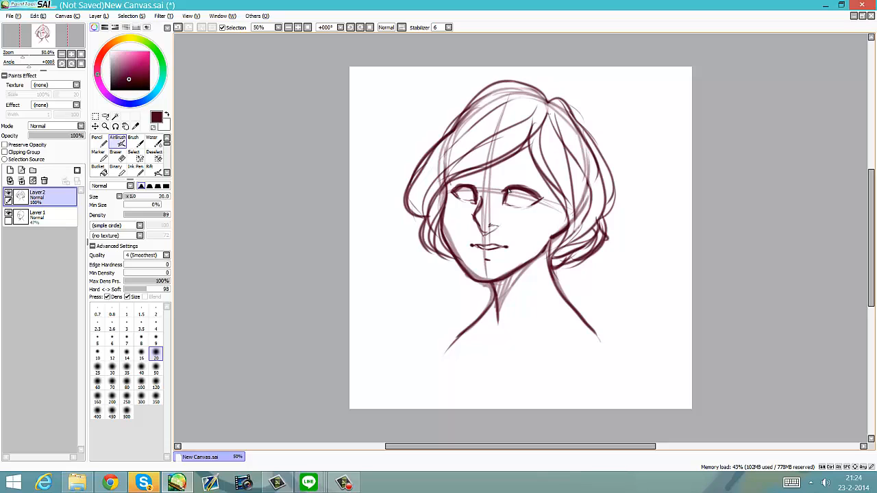
Sketch the upper eyelid creases and the dark eyebrows above both eyes of the portrait.
key(h)
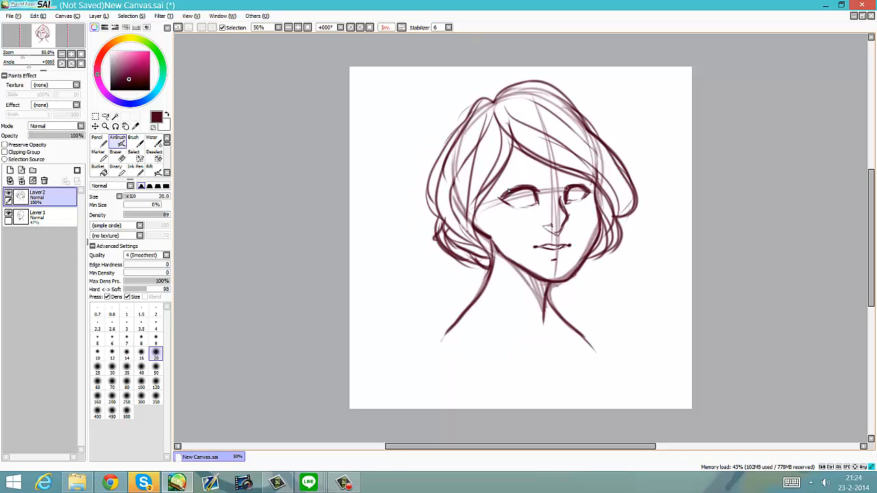
key(ctrl+z)
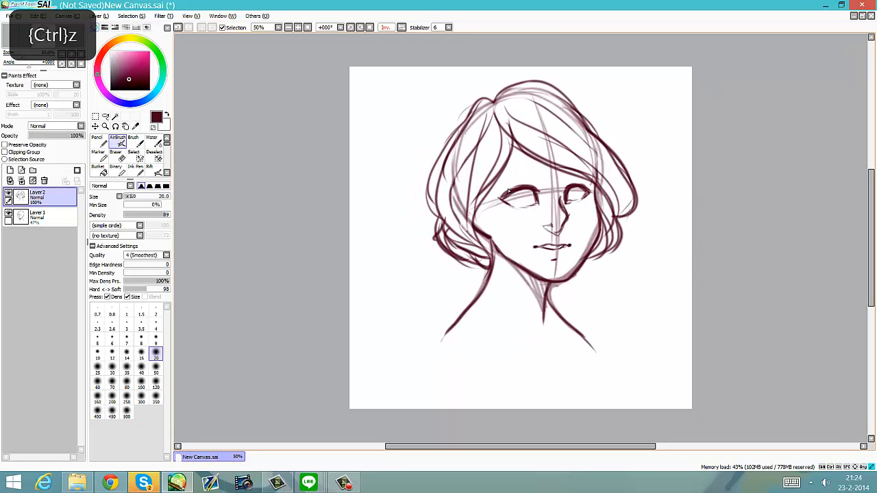
key(h)
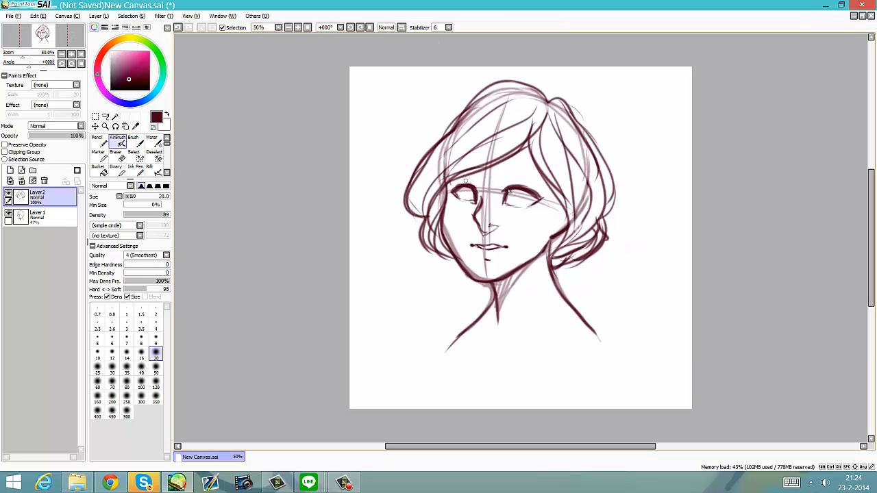
mouse_move(470, 179)
mouse_down()
mouse_move(531, 183)
mouse_move(525, 172)
mouse_move(537, 173)
mouse_move(530, 172)
mouse_up()
key(ctrl+z)
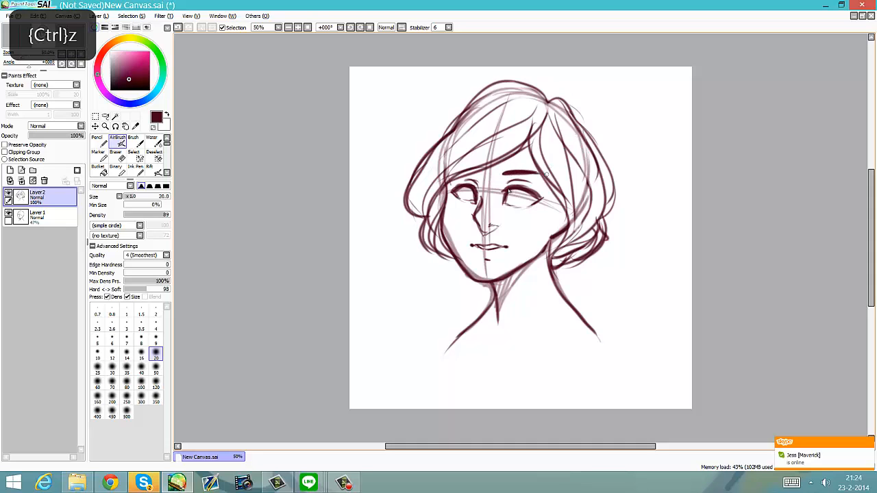
drag(468, 174, 478, 173)
key(ctrl+z)
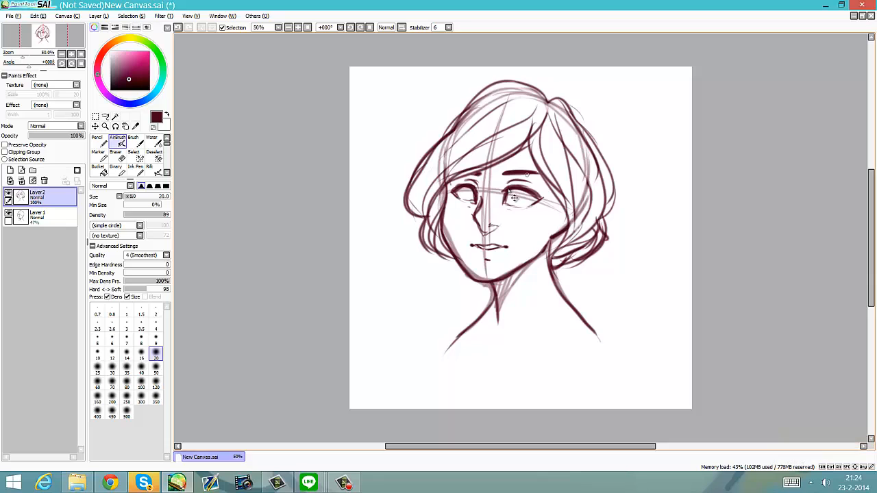
key(ctrl+z)
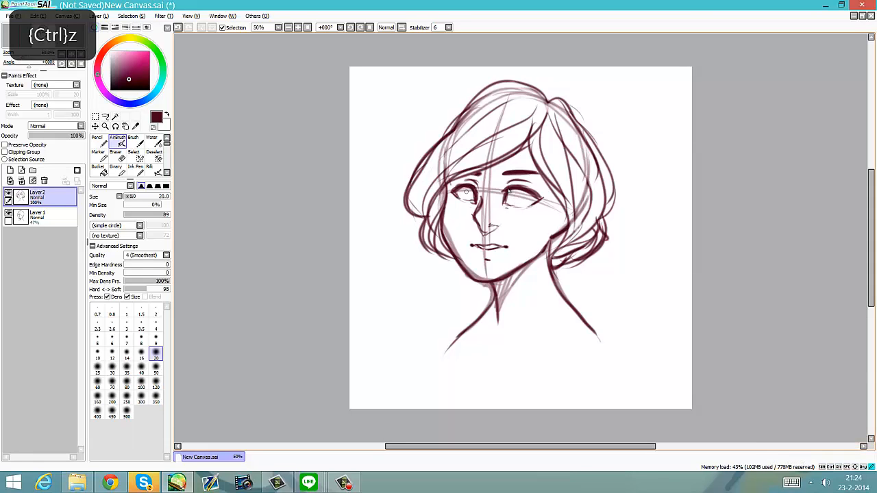
Draw the round iris outlines inside both eyes.
drag(467, 186, 470, 198)
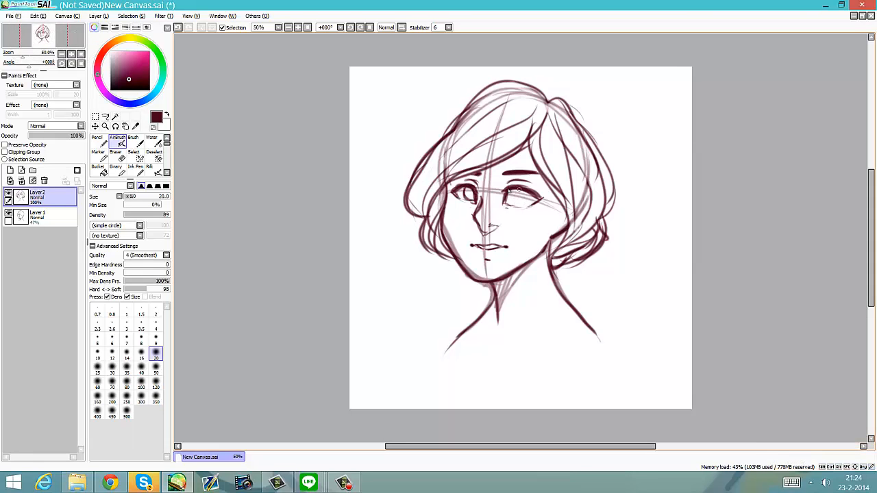
drag(518, 185, 517, 198)
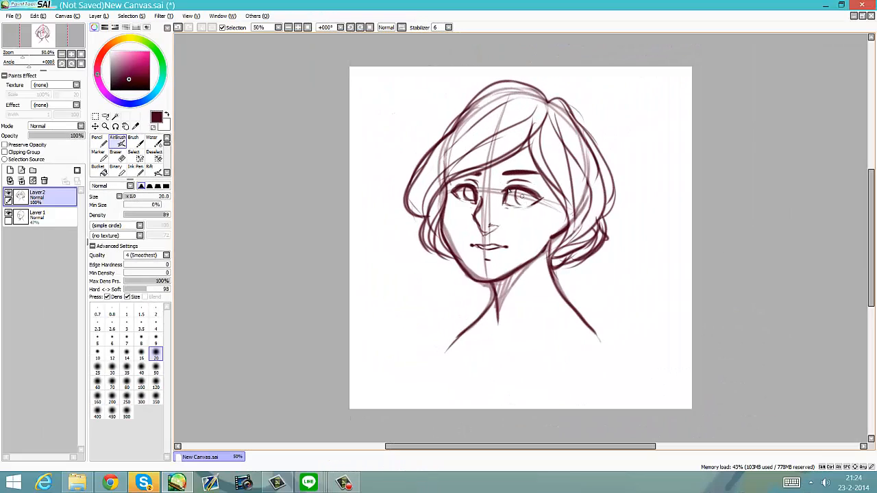
mouse_move(517, 190)
mouse_down()
mouse_move(521, 207)
mouse_move(532, 200)
mouse_up()
Strengthen the outline of the far cheek from beside the eye down to the chin.
mouse_move(450, 186)
mouse_down()
mouse_move(441, 226)
mouse_move(447, 247)
mouse_up()
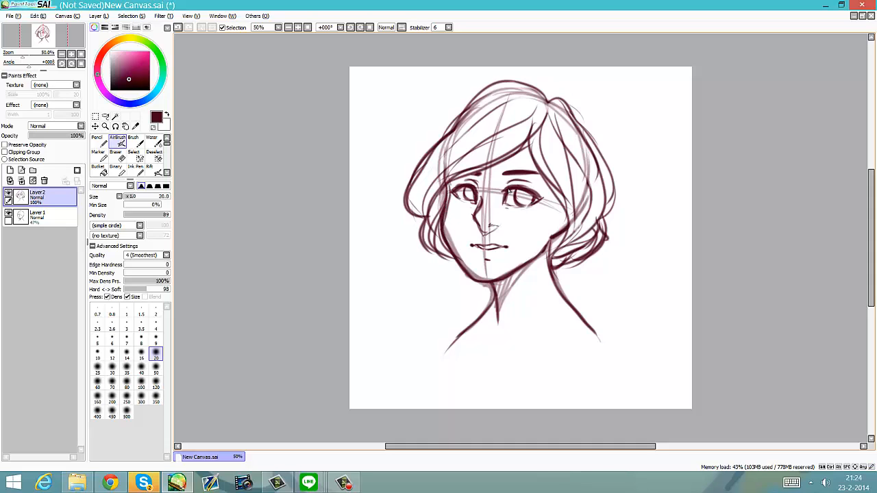
key(ctrl+z)
key(ctrl+z)
mouse_move(449, 183)
mouse_down()
mouse_move(443, 218)
mouse_move(444, 210)
mouse_move(457, 258)
mouse_move(447, 241)
mouse_move(492, 282)
mouse_up()
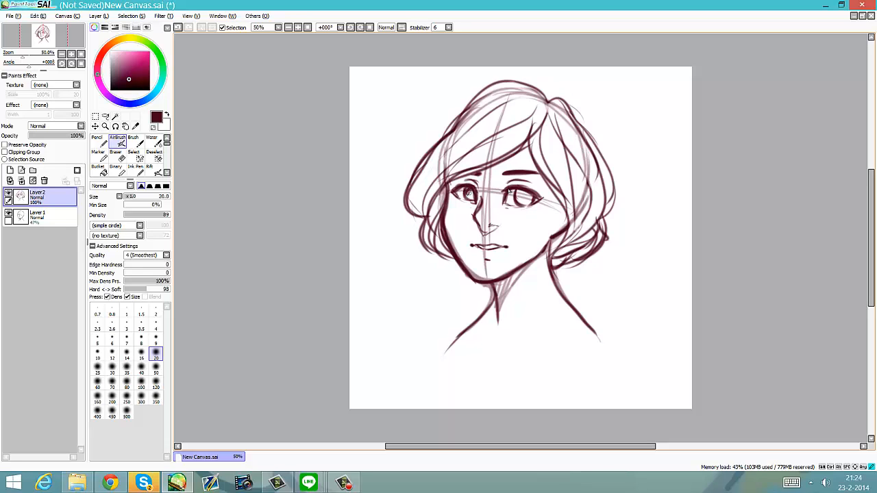
Darken the pupil and iris details inside the nearer eye.
drag(524, 186, 521, 190)
drag(529, 197, 530, 199)
click(344, 482)
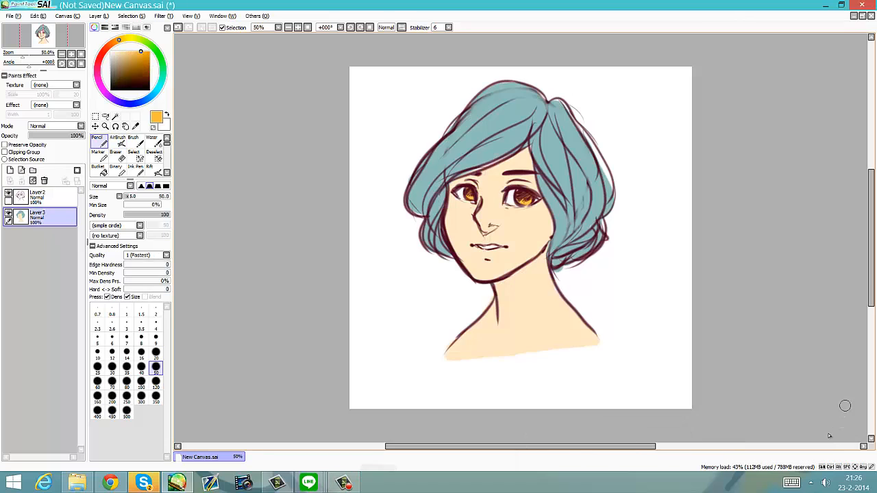
Merge the line art layer Layer2 down onto the colour layer Layer3.
key(Page_Up)
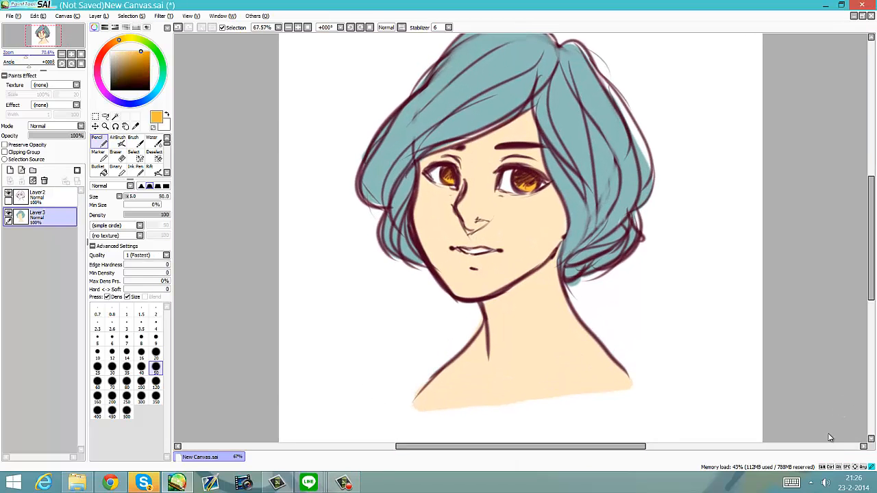
click(52, 197)
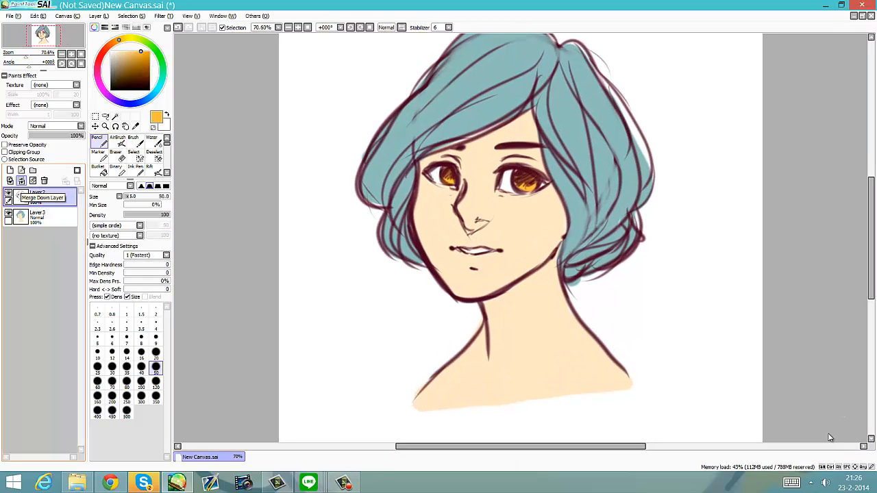
key(ctrl+e)
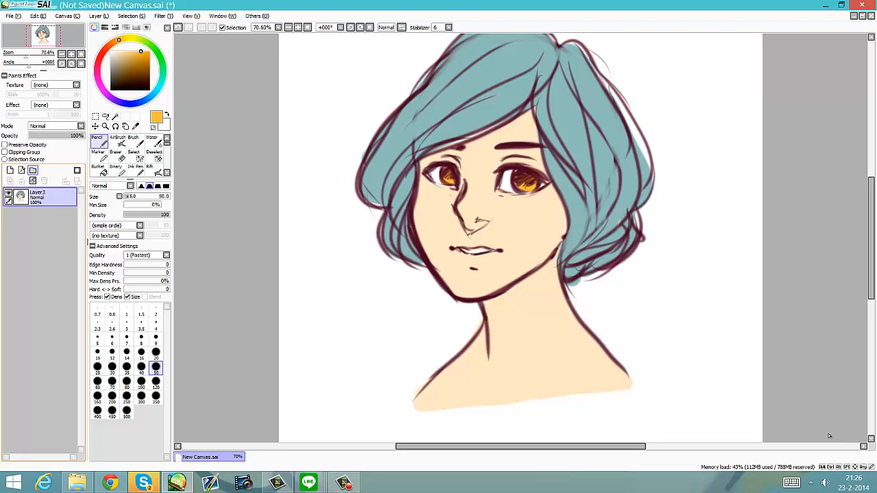
Blend dark maroon and brown shading into both irises with the Water brush at size 20, sampling colours from the eyes.
scroll(828, 433, up, 2)
right_click(527, 242)
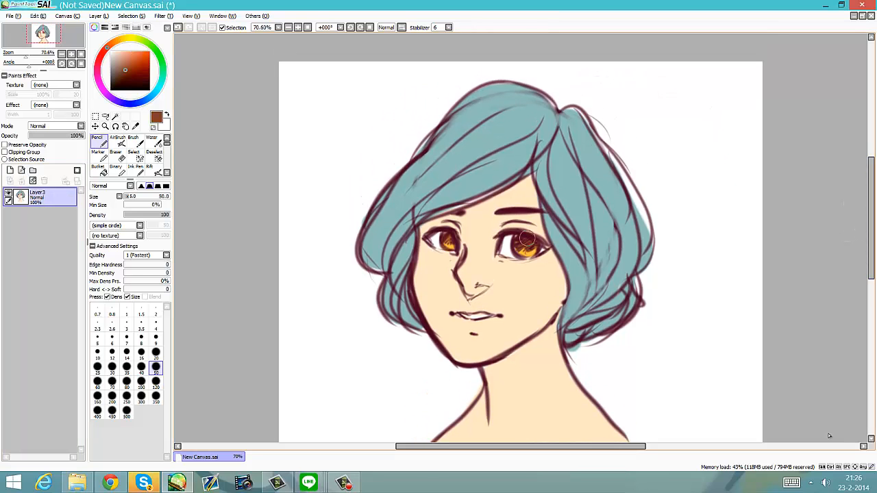
click(154, 142)
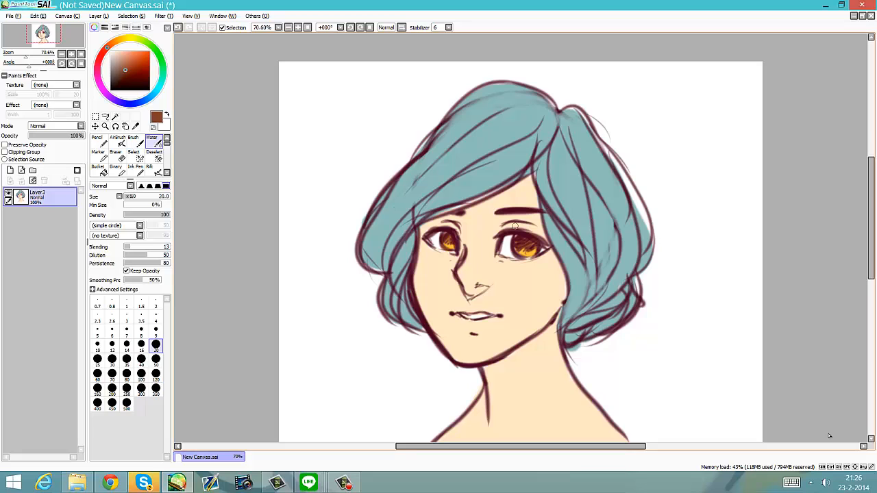
right_click(513, 232)
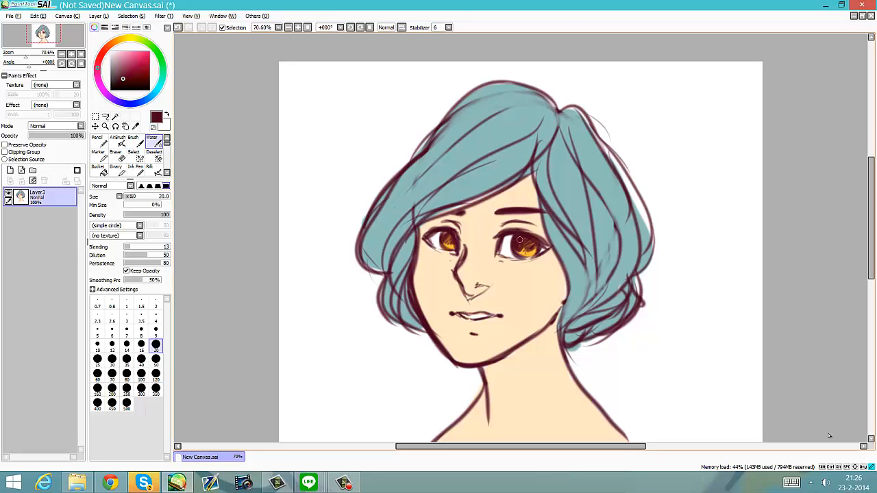
mouse_move(531, 253)
mouse_down()
mouse_move(517, 250)
mouse_move(531, 251)
mouse_up()
right_click(521, 255)
drag(448, 241, 448, 242)
right_click(445, 231)
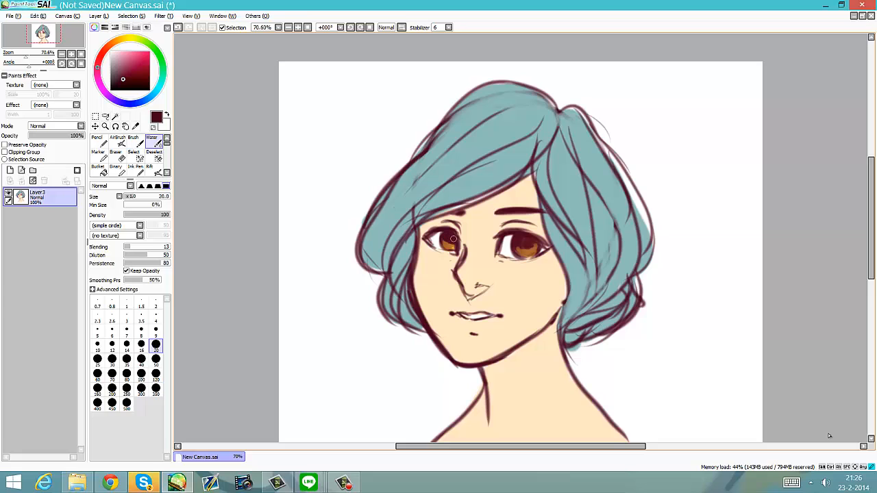
Paint a muted mauve shadow along the lower lid of the nearer eye with a colour sampled beside it.
right_click(500, 264)
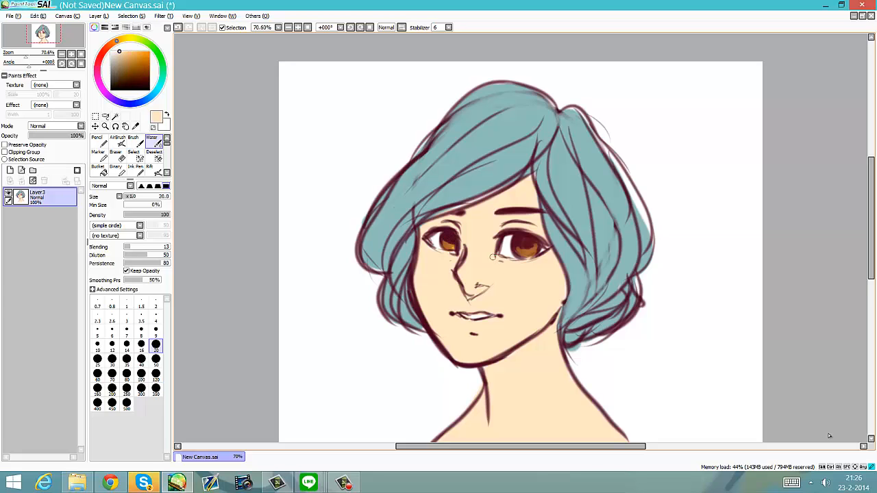
right_click(545, 254)
mouse_move(547, 252)
mouse_down()
mouse_move(517, 256)
mouse_move(549, 244)
mouse_move(522, 260)
mouse_move(501, 258)
mouse_up()
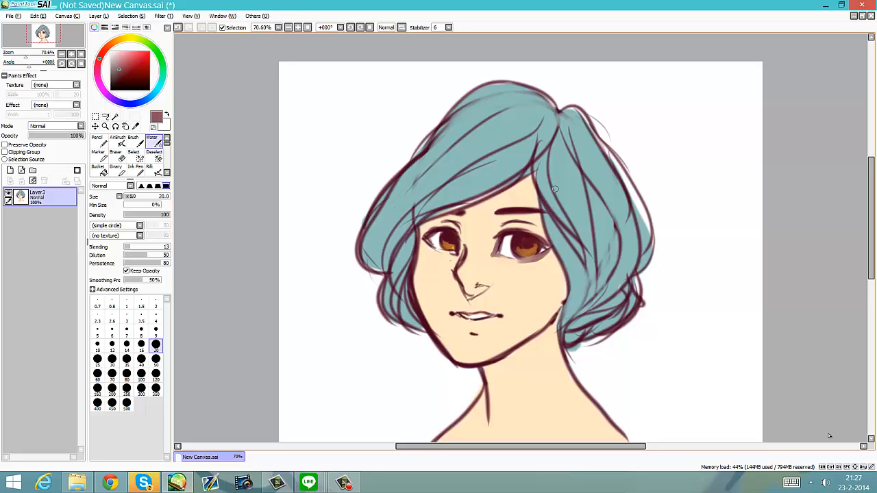
Choose a salmon skin-shadow colour and paint it beneath the nearer eye and across its upper eyelid.
click(126, 56)
click(107, 48)
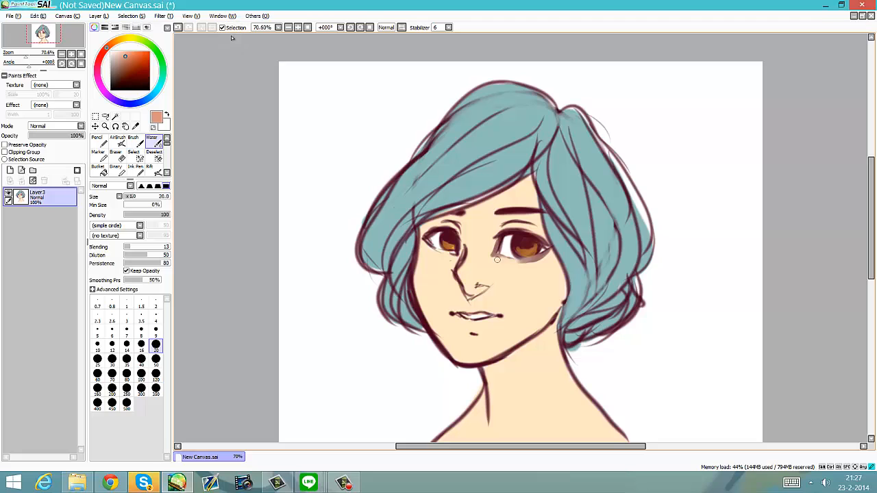
mouse_move(497, 259)
mouse_down()
mouse_move(543, 257)
mouse_move(525, 261)
mouse_move(548, 250)
mouse_up()
key(ctrl+z)
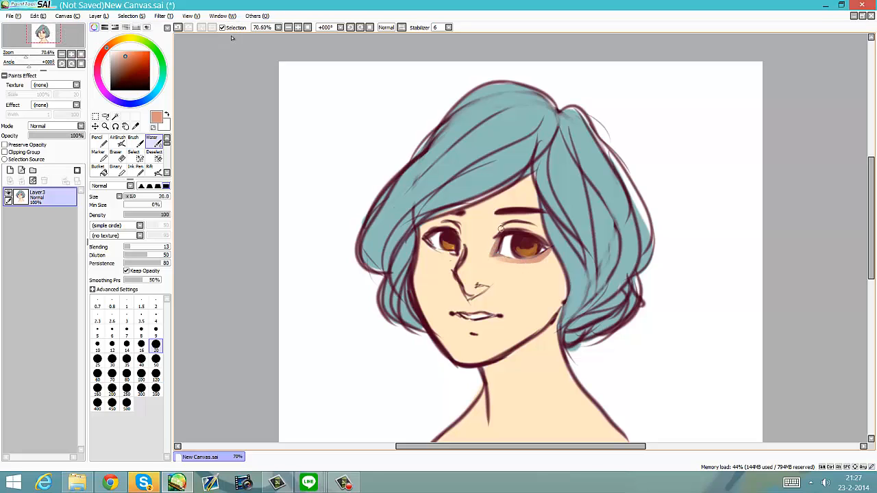
mouse_move(495, 231)
mouse_down()
mouse_move(532, 231)
mouse_move(517, 229)
mouse_move(545, 236)
mouse_up()
Touch up the nearer eye with white and redraw its upper lash line in sampled dark maroon using the AirBrush.
key(e)
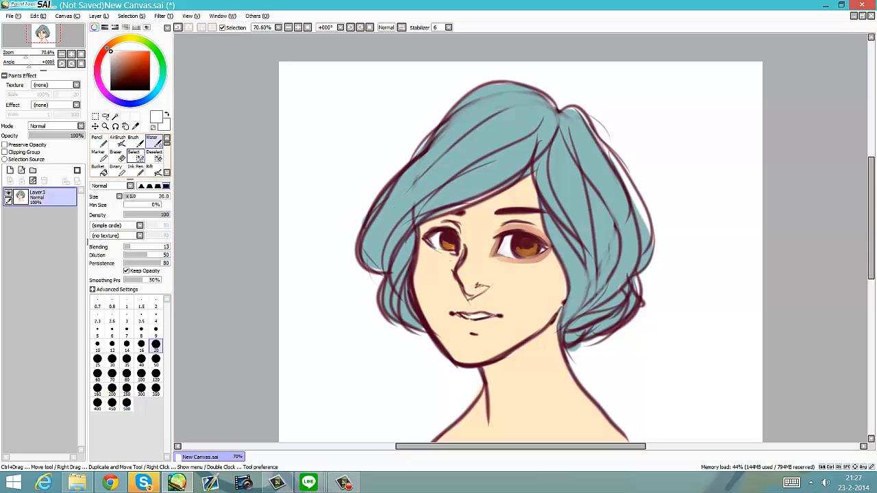
key(v)
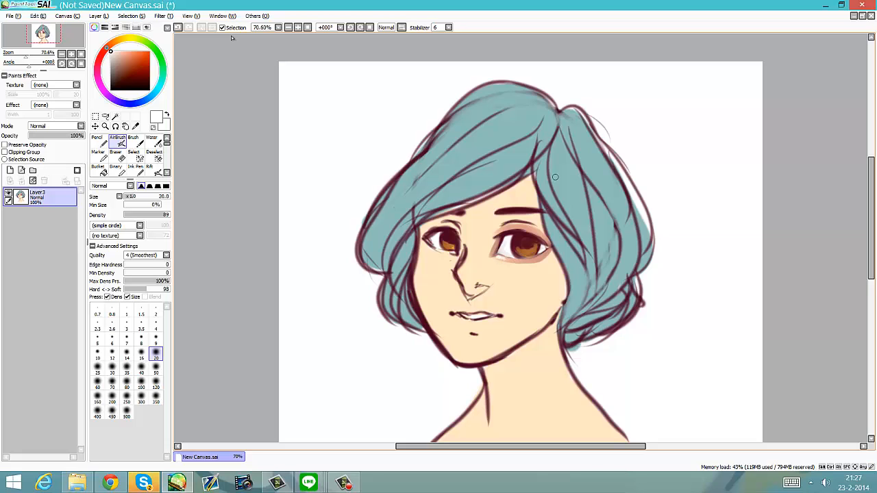
right_click(516, 235)
drag(518, 233, 549, 246)
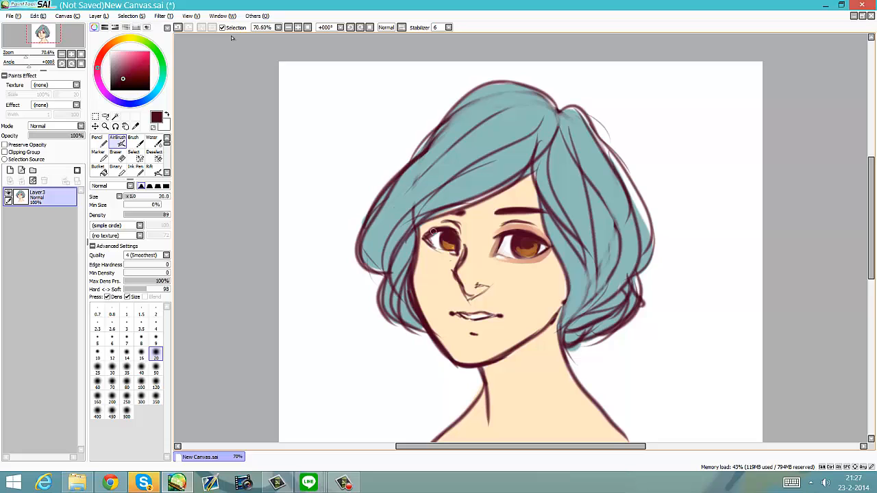
Paint soft dusty-pink shading around the far eye and its upper lid with the Water brush, using sampled colours.
right_click(495, 242)
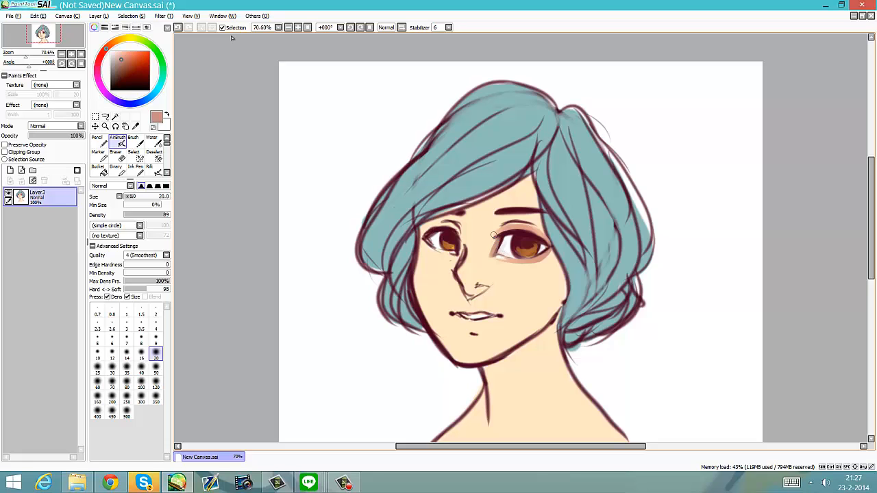
click(154, 141)
mouse_move(425, 239)
mouse_down()
mouse_move(457, 253)
mouse_move(460, 236)
mouse_move(434, 225)
mouse_move(483, 187)
mouse_move(477, 206)
mouse_move(449, 224)
mouse_move(459, 233)
mouse_move(447, 220)
mouse_move(465, 226)
mouse_move(429, 228)
mouse_move(486, 231)
mouse_move(446, 222)
mouse_up()
right_click(486, 228)
drag(448, 229, 458, 228)
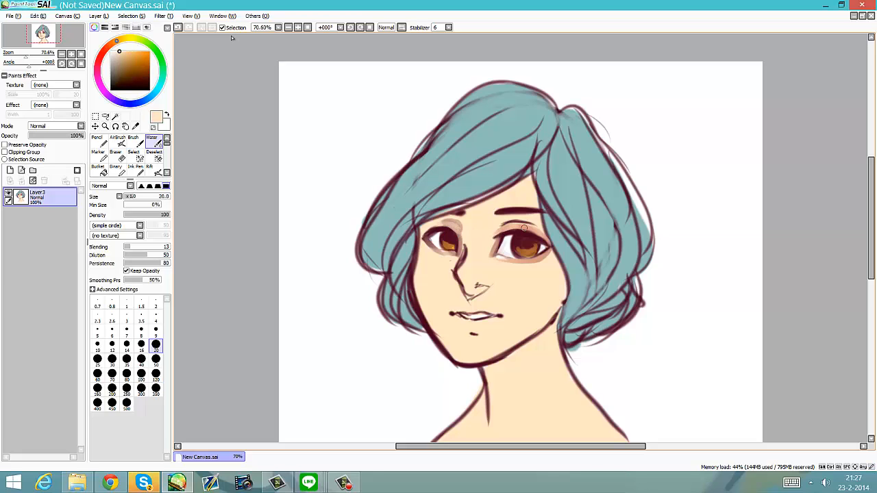
Soften the nearer eye's lid crease into the skin and shade the nose bridge with sampled eyelid tones.
right_click(512, 223)
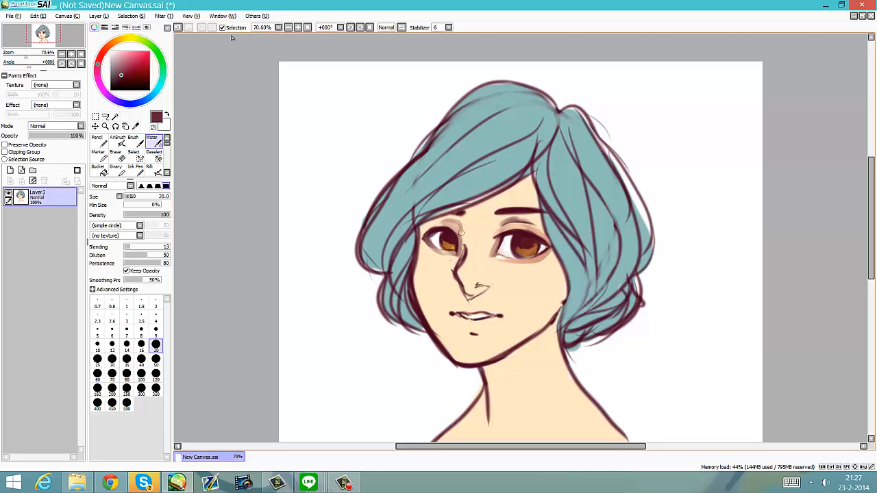
drag(460, 234, 455, 287)
key(ctrl+z)
right_click(506, 228)
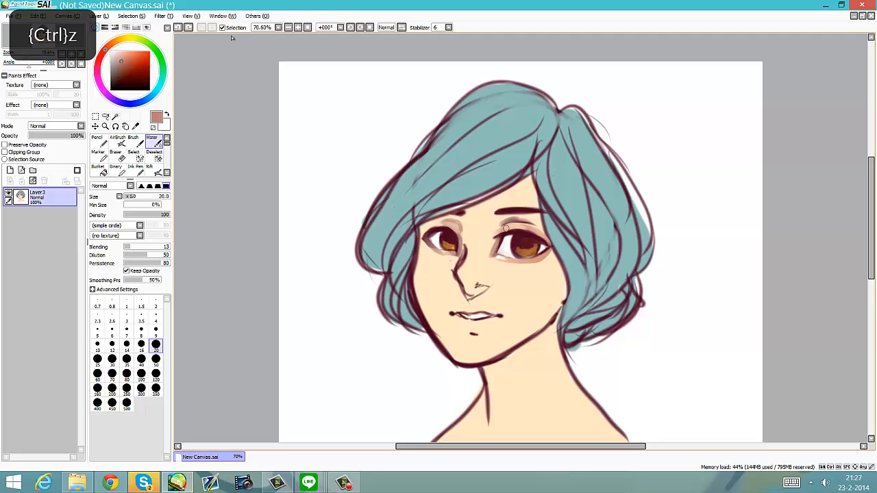
Blend sampled light peach shading into the skin below both eyes with the Water brush at size 50.
right_click(513, 264)
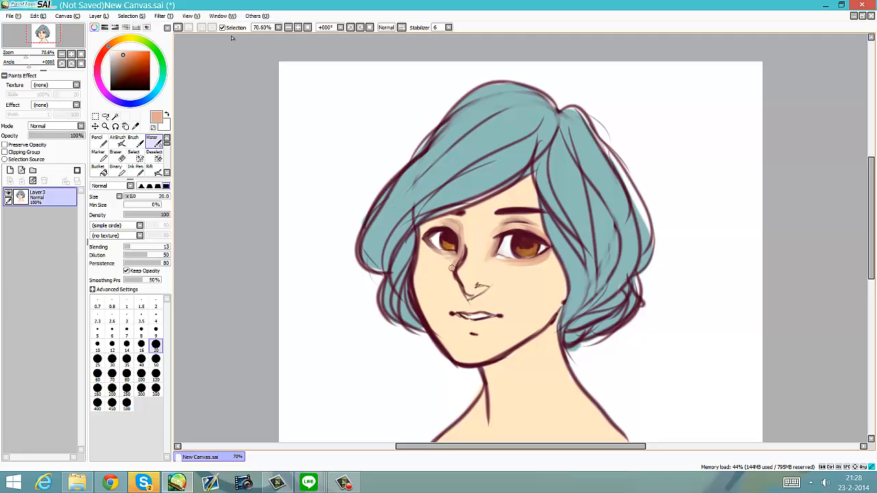
click(156, 374)
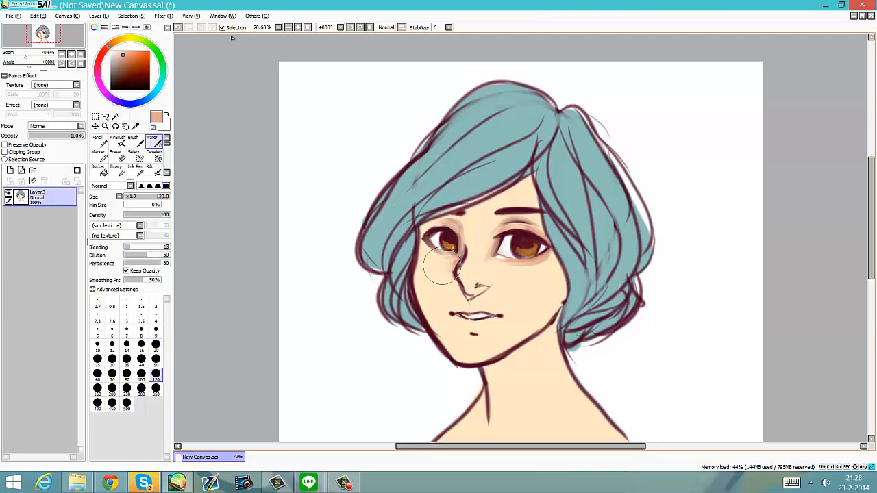
click(156, 358)
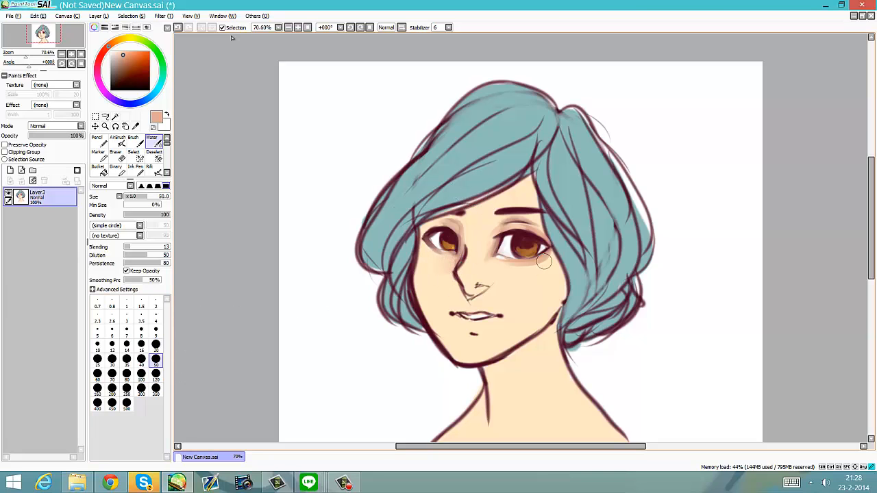
mouse_move(540, 257)
mouse_down()
mouse_move(544, 267)
mouse_move(525, 258)
mouse_move(523, 270)
mouse_move(552, 260)
mouse_move(519, 264)
mouse_move(525, 267)
mouse_up()
Spread peach blush over both cheeks with the Water brush at size 120, then return the brush to size 50.
click(157, 374)
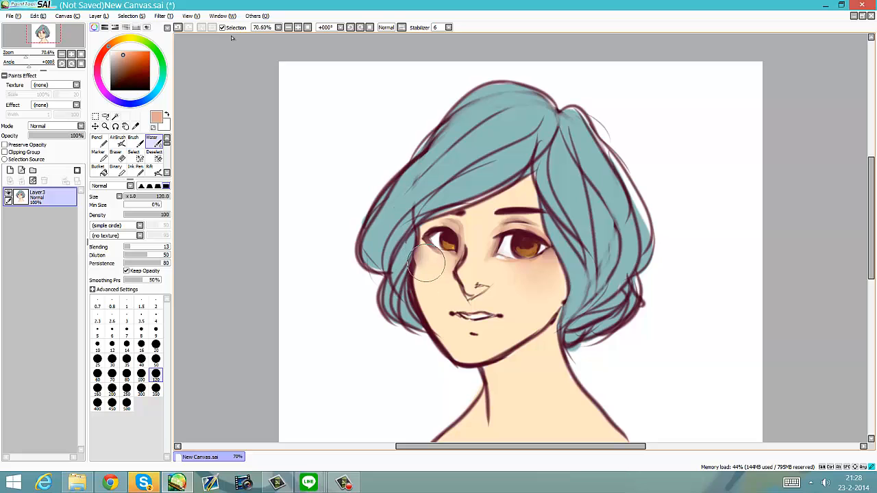
key(ctrl+z)
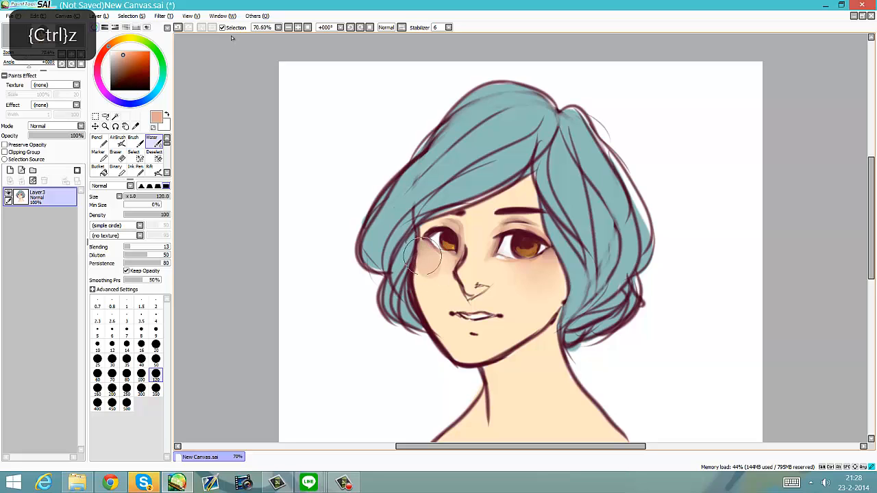
mouse_move(438, 272)
mouse_down()
mouse_move(442, 259)
mouse_move(419, 264)
mouse_move(426, 248)
mouse_move(425, 261)
mouse_up()
click(156, 359)
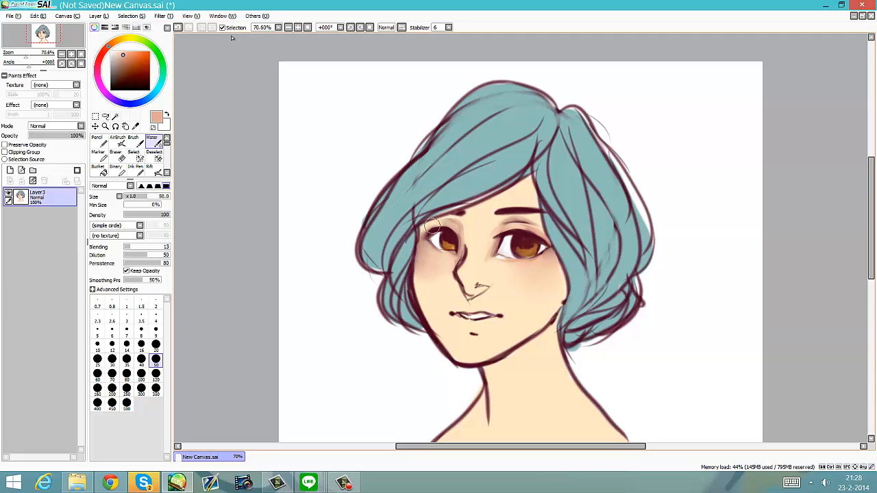
Darken the upper lash lines and the irises of both eyes with a sampled dark maroon and the AirBrush at size 20.
alt+click(426, 289)
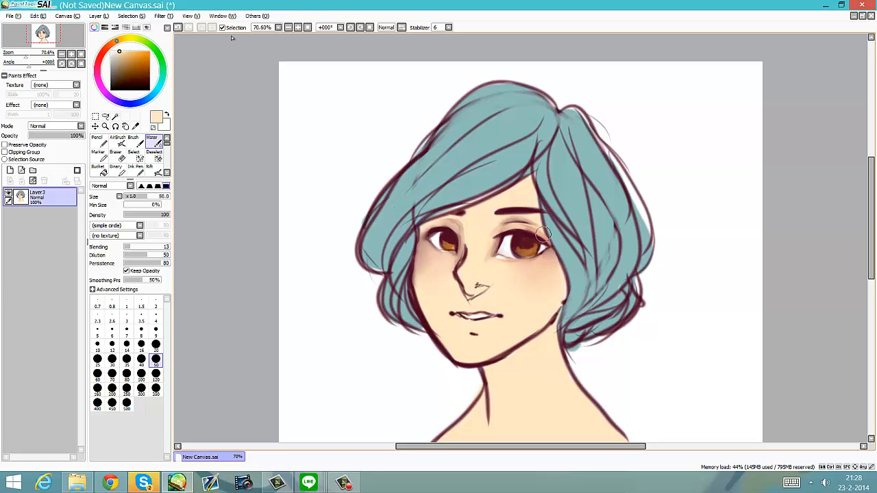
right_click(525, 239)
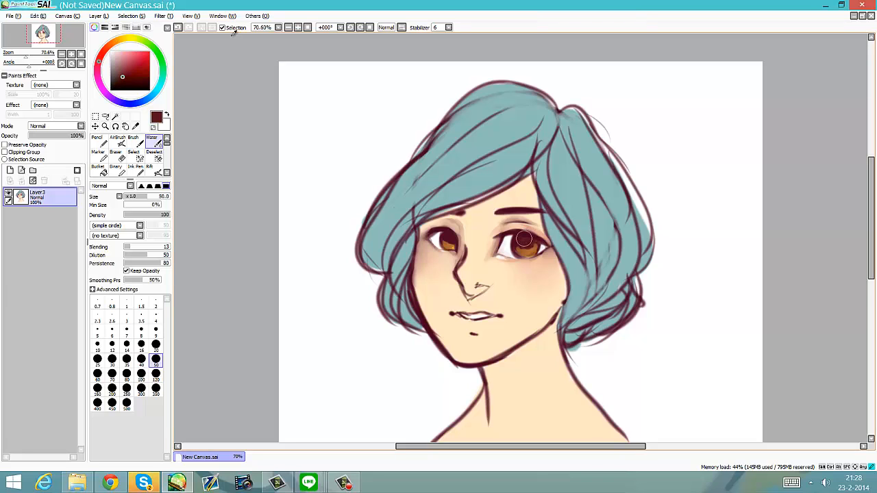
key(b)
right_click(434, 208)
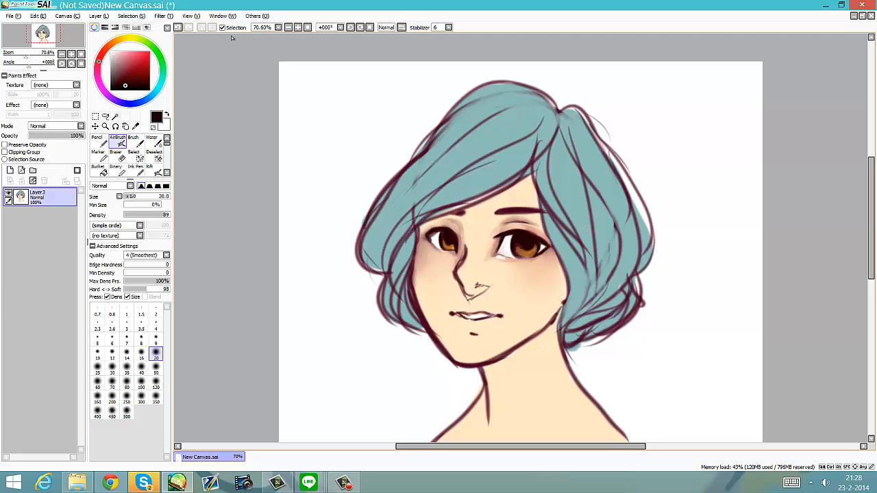
mouse_move(510, 258)
mouse_down()
mouse_move(537, 254)
mouse_move(513, 258)
mouse_up()
drag(453, 245, 457, 249)
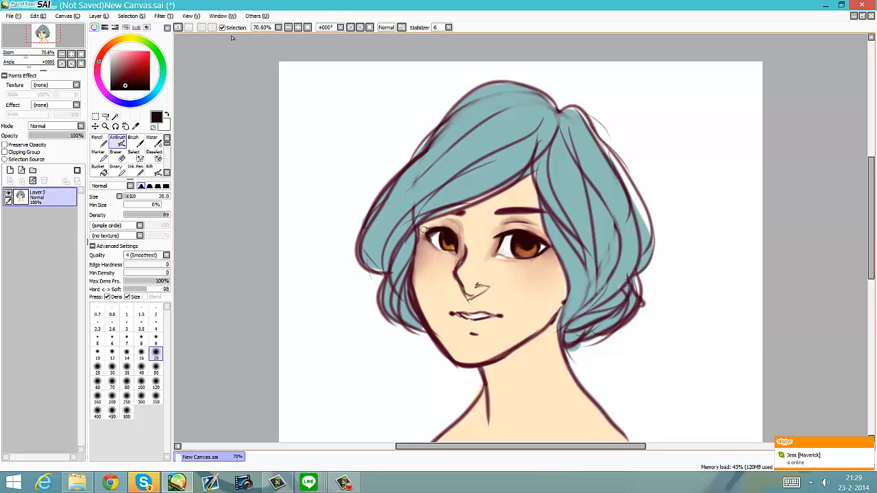
Flick fine dark lashes out from the upper lids of both eyes, undoing stray strokes and redrawing them.
key(ctrl+z)
key(ctrl+z)
key(ctrl+z)
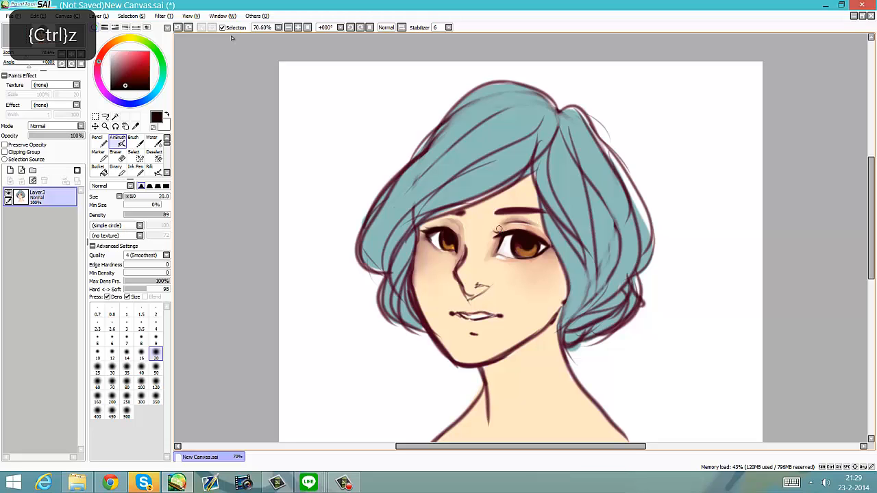
drag(509, 231, 496, 227)
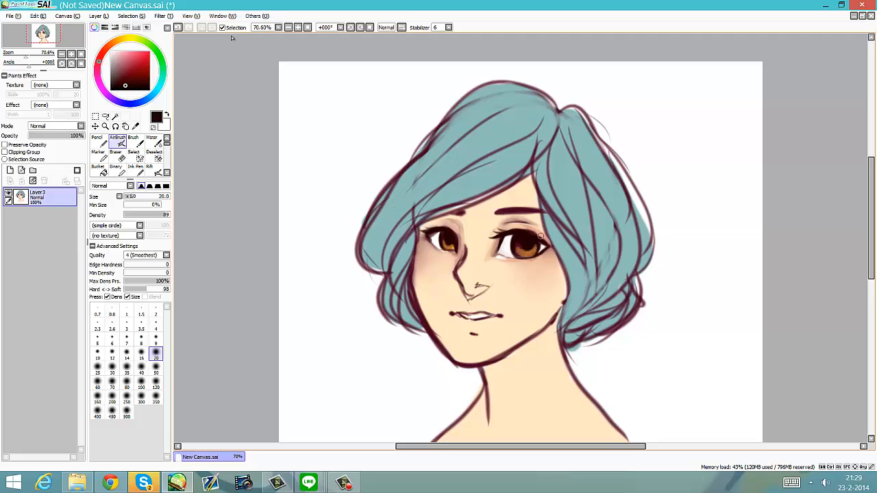
key(ctrl+z)
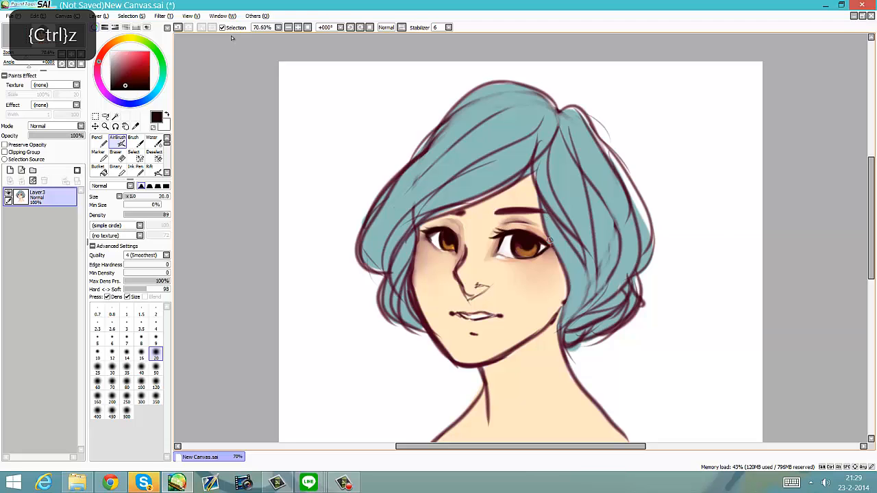
key(ctrl+z)
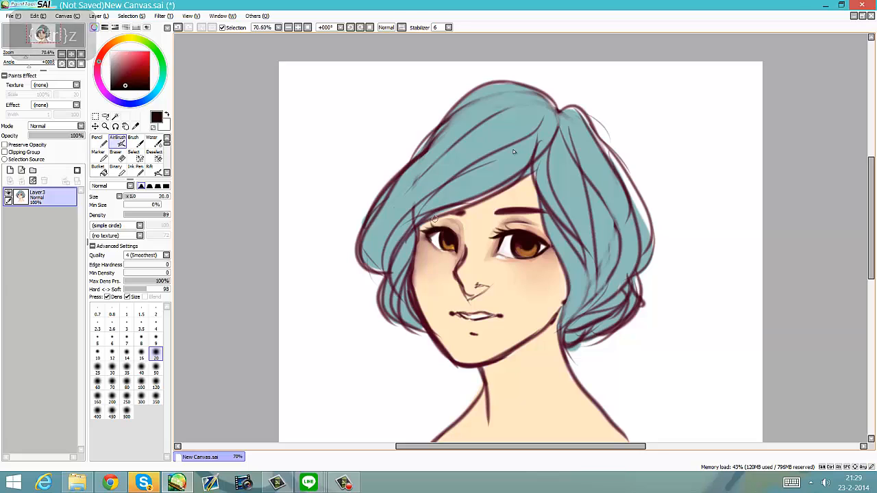
key(ctrl+z)
drag(441, 226, 435, 220)
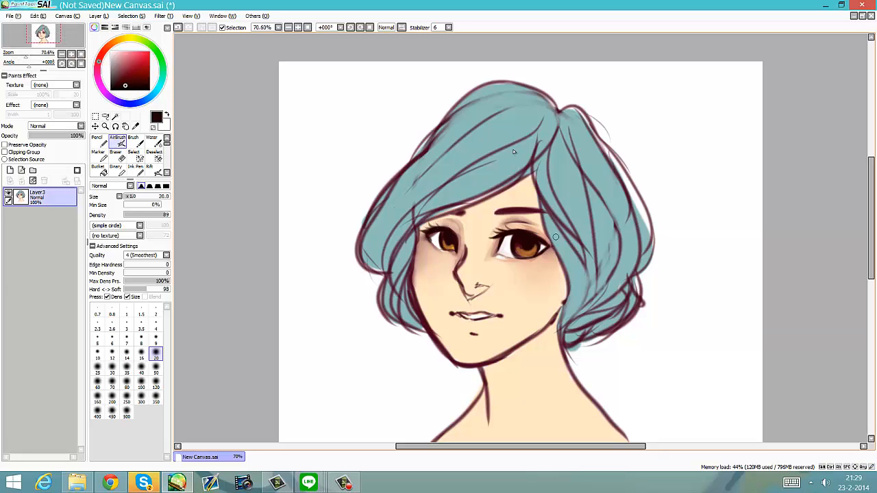
key(ctrl+z)
key(ctrl+z)
key(ctrl+z)
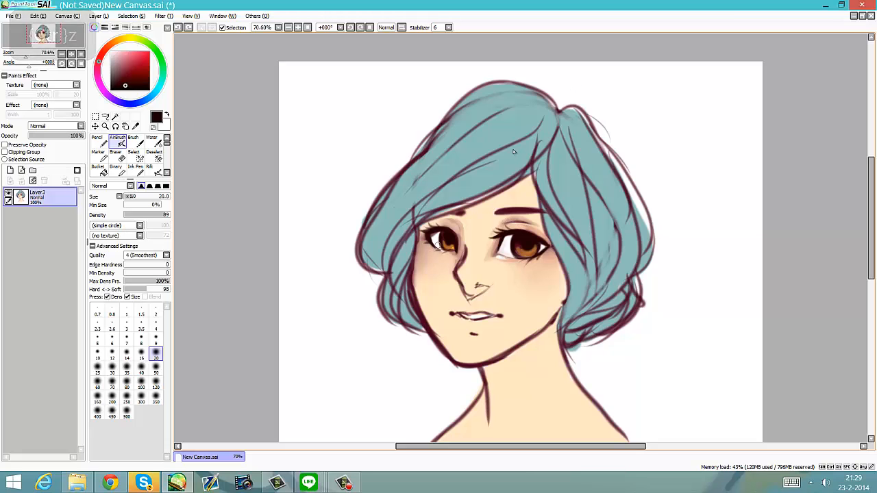
Airbrush sampled amber highlights into the lower irises of both eyes.
alt+click(446, 245)
drag(444, 245, 448, 244)
drag(449, 246, 451, 247)
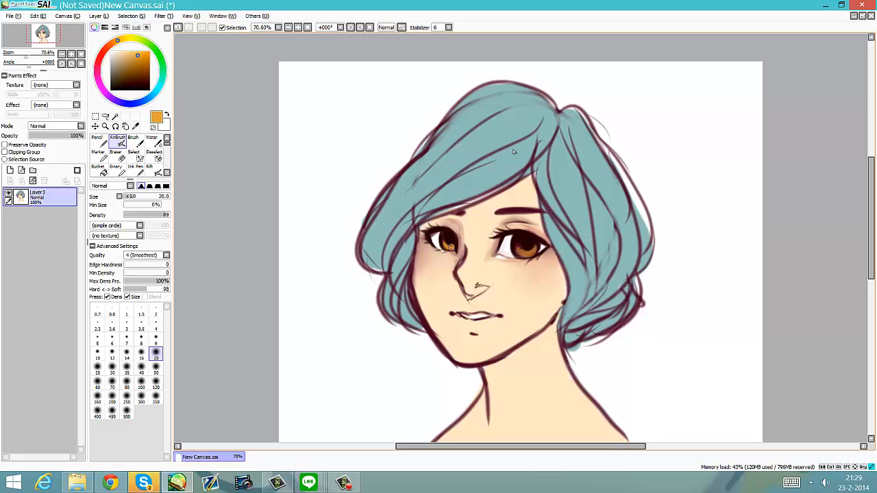
drag(521, 249, 527, 253)
drag(521, 250, 530, 253)
mouse_move(531, 252)
mouse_down()
mouse_move(527, 230)
mouse_move(524, 254)
mouse_up()
Define dark pupils in both irises with a sampled near-black and pure black.
drag(444, 241, 445, 231)
right_click(460, 241)
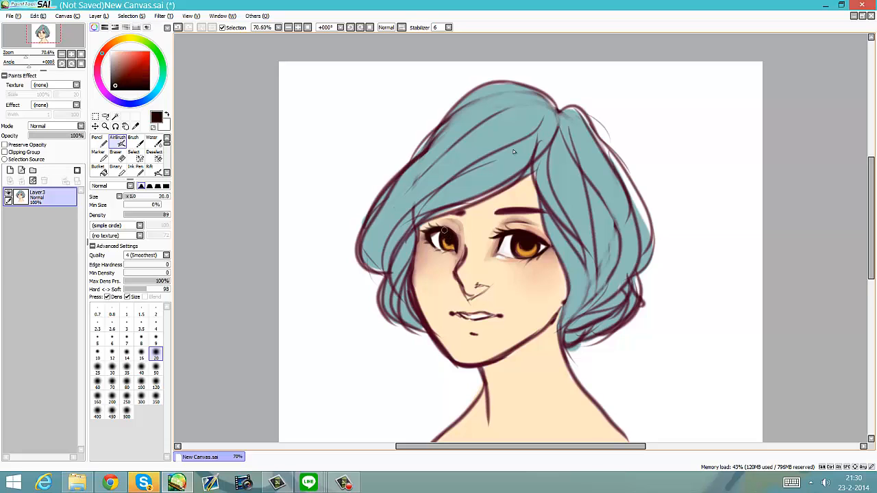
right_click(500, 181)
drag(137, 67, 110, 90)
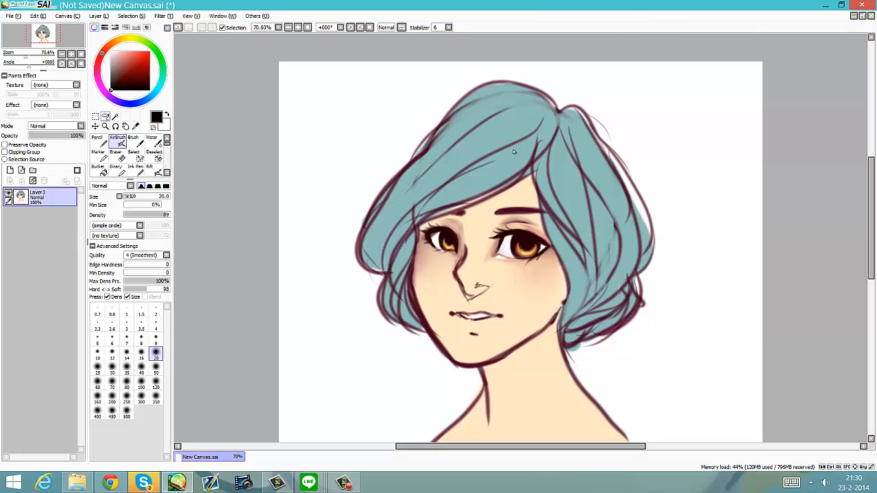
key(ctrl+z)
Soften the skin under the nearer eye with a sampled dusty pink and the Water brush at size 50.
alt+click(509, 260)
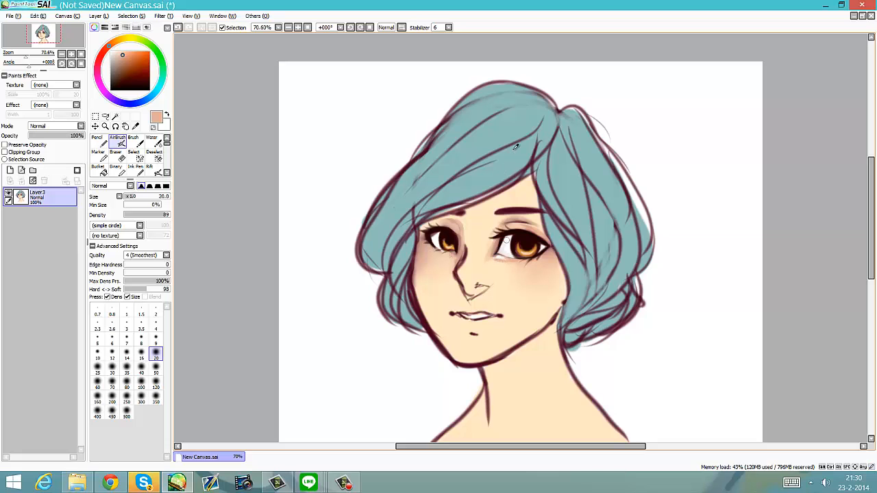
key(x)
alt+click(525, 252)
key(ctrl+z)
click(154, 141)
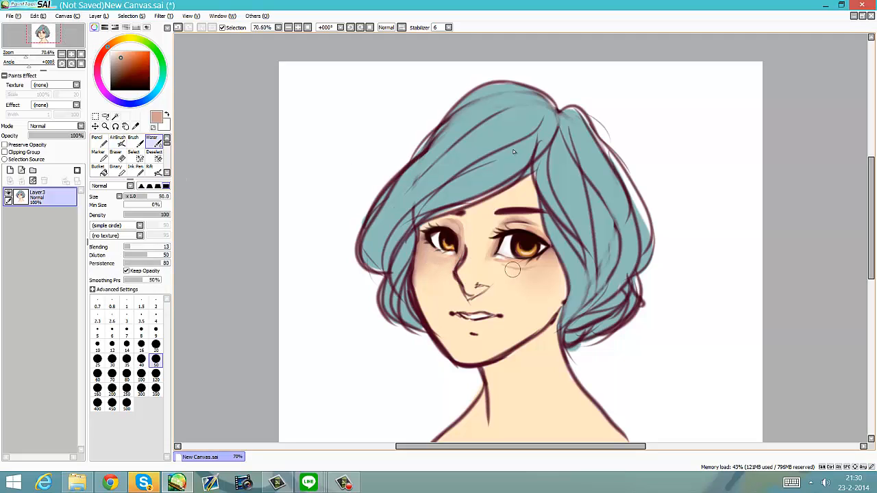
drag(522, 269, 516, 270)
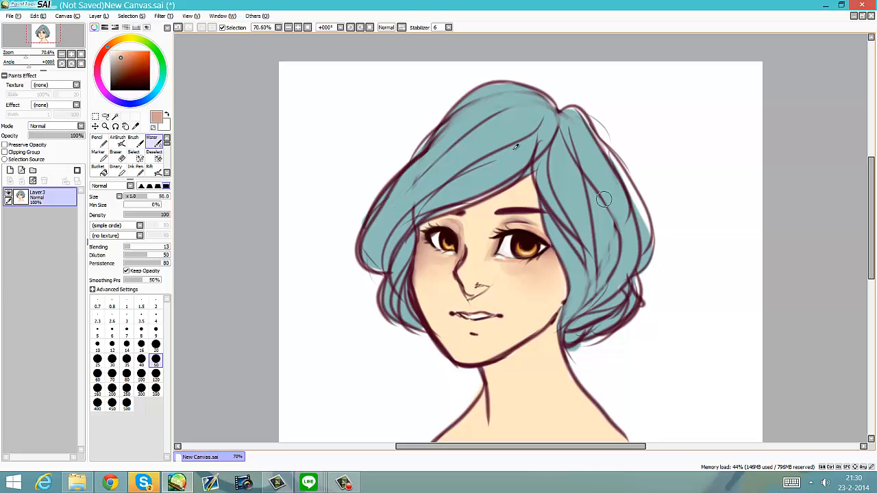
Add a new layer and paint bright blue reflections over both pupils with the Water brush at size 17.
alt+click(515, 151)
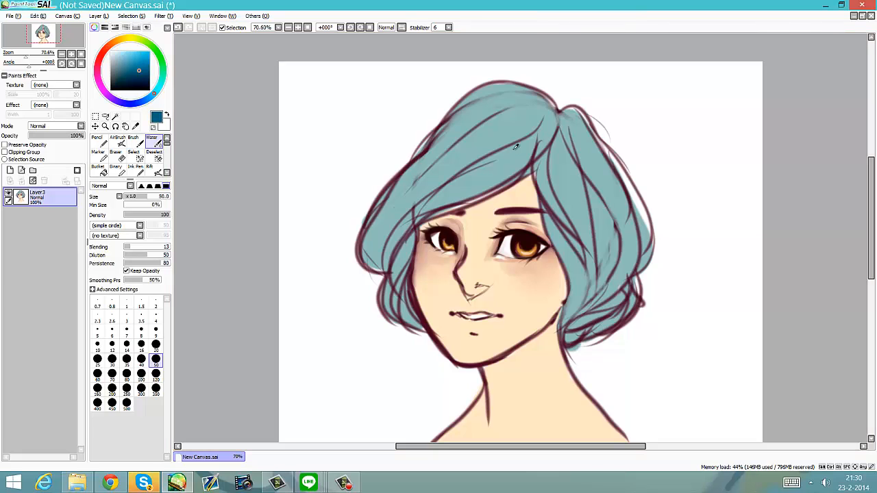
key(ctrl+shift+n)
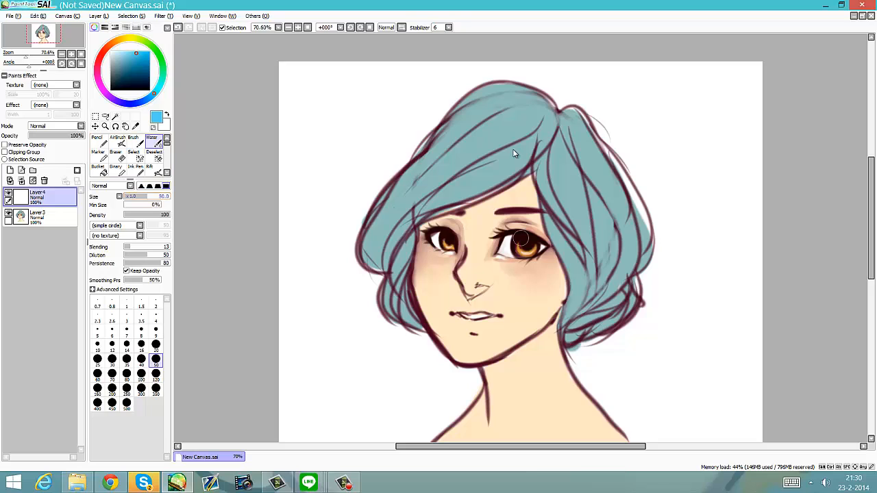
click(135, 196)
drag(447, 235, 448, 240)
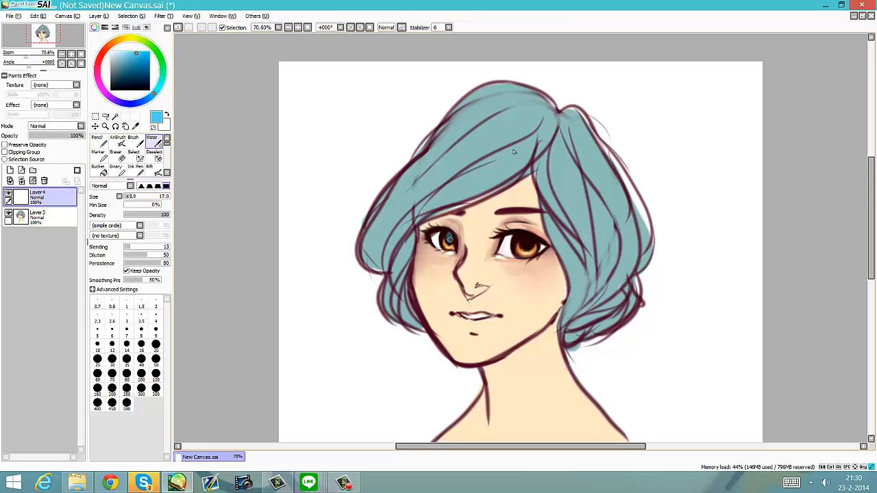
key(ctrl+z)
drag(522, 242, 527, 241)
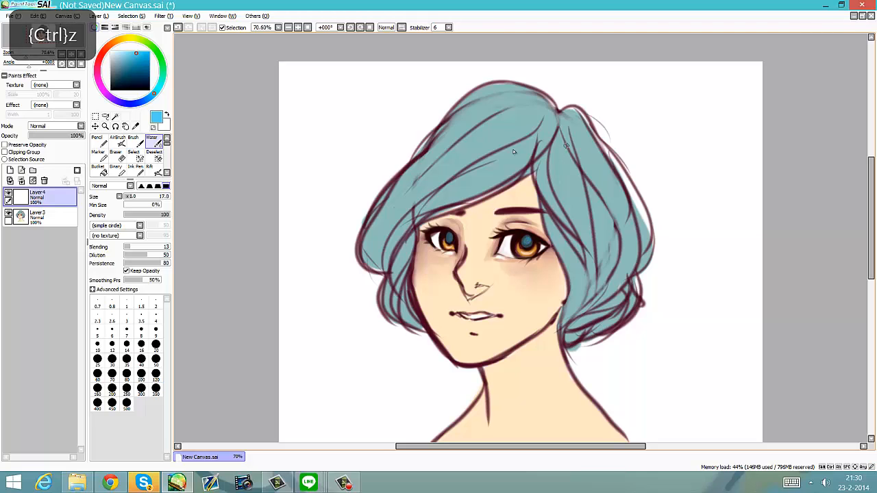
key(ctrl+z)
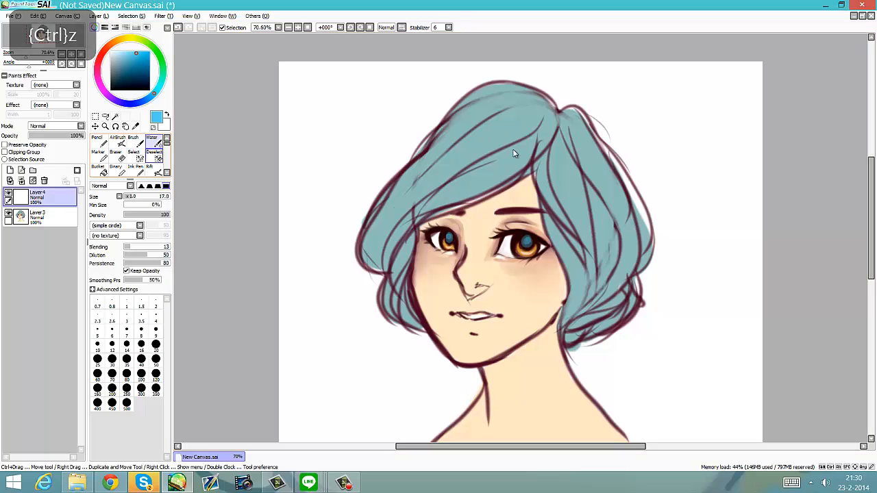
Blend the blue reflections into the pupils with the Water brush at size 61 and trim them with the Eraser at size 9.
drag(520, 238, 551, 237)
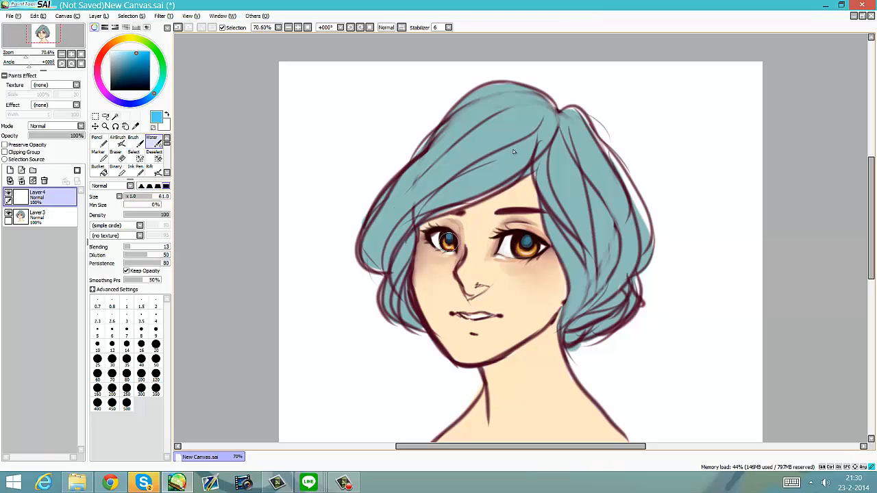
key(ctrl+z)
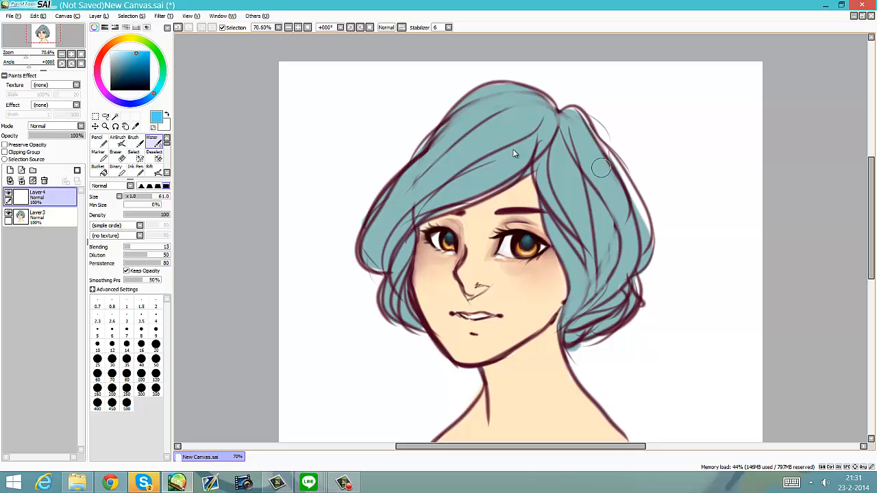
key(e)
key(ctrl+z)
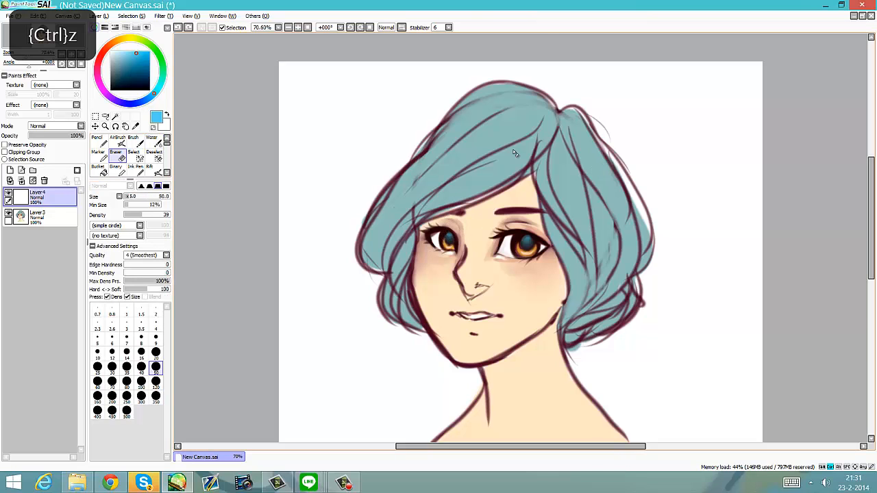
click(156, 337)
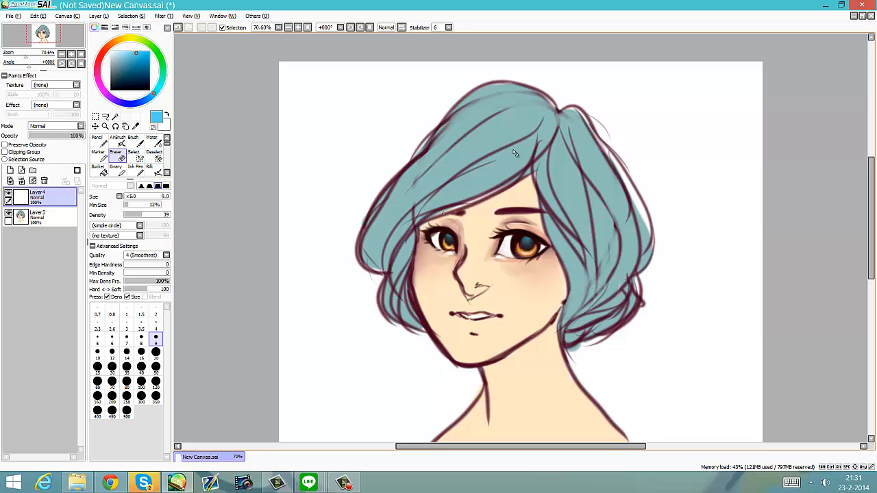
Check the portrait in mirrored view, restore the normal view and merge the reflection layer into the layer below.
key(h)
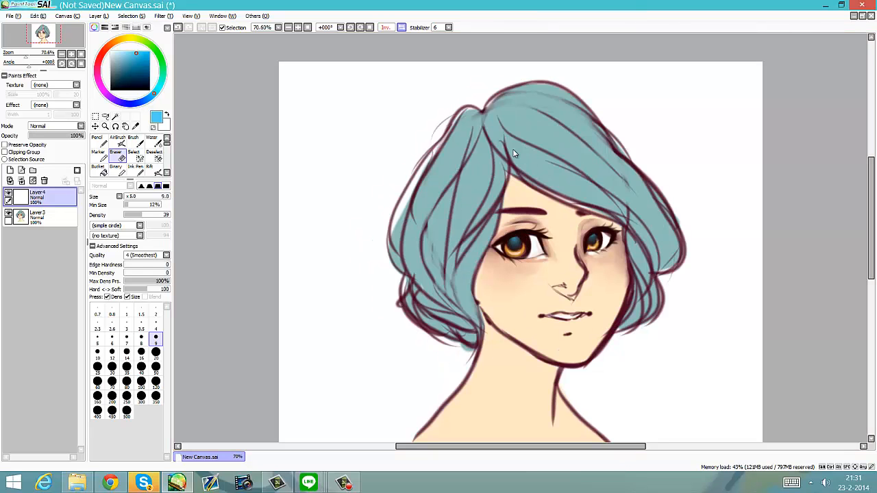
key(h)
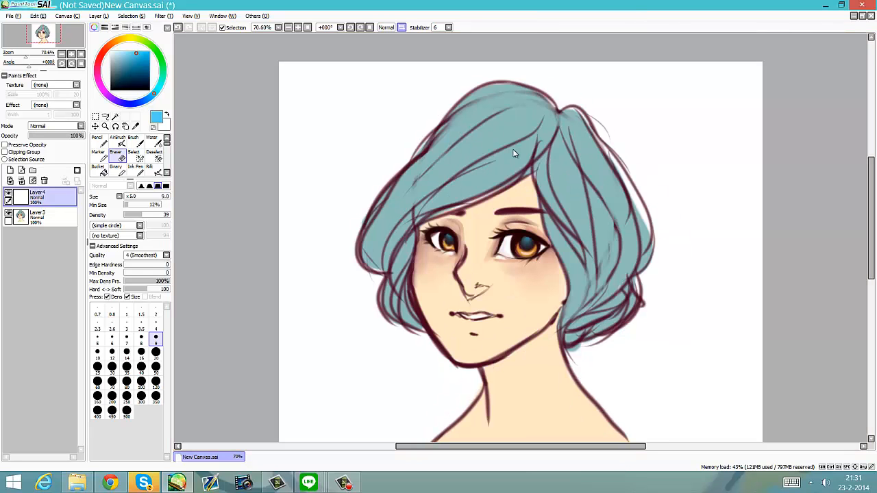
click(21, 180)
Airbrush small white highlights at size 20 onto the edges of both irises.
click(110, 51)
click(117, 142)
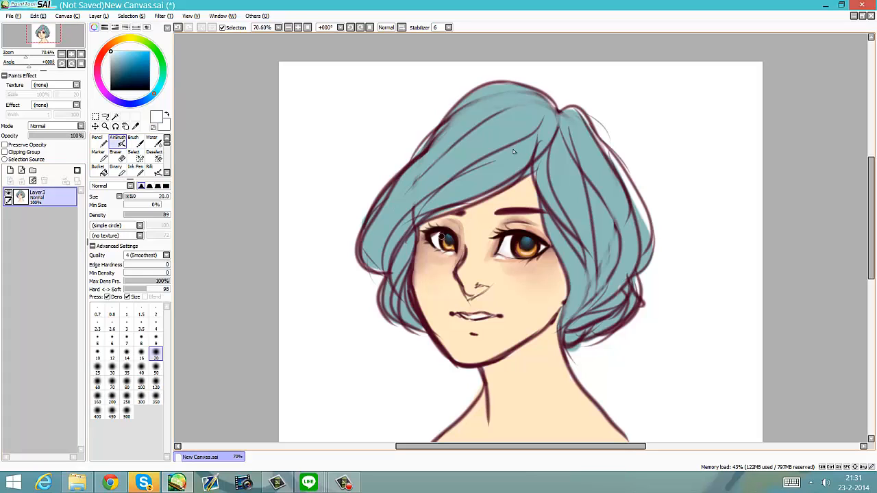
drag(442, 237, 439, 240)
drag(509, 245, 520, 242)
Thicken the upper lash lines and eye corners of both eyes with a sampled near-black brown.
alt+click(509, 236)
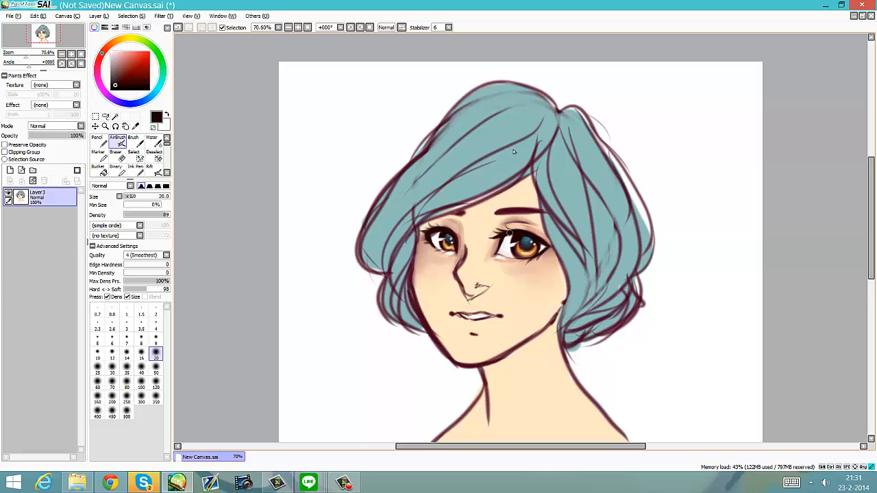
alt+click(435, 235)
alt+click(496, 242)
mouse_move(501, 237)
mouse_down()
mouse_move(491, 259)
mouse_move(514, 229)
mouse_move(540, 243)
mouse_up()
key(ctrl+z)
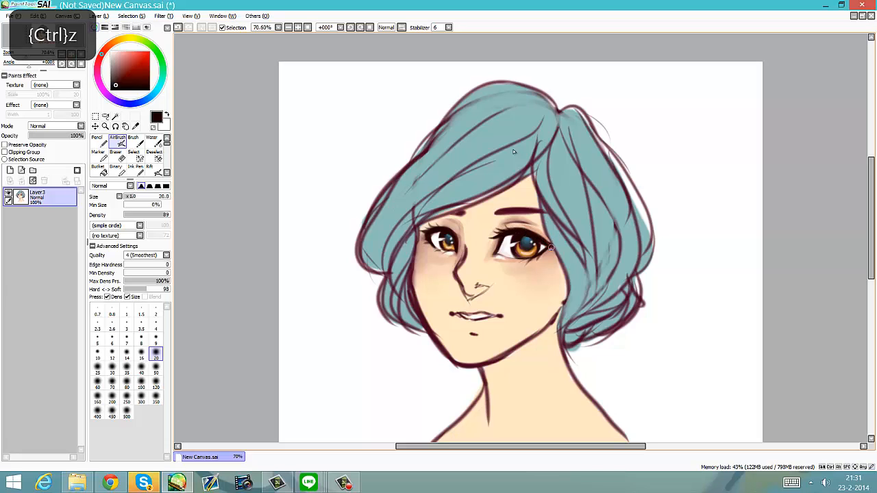
Airbrush soft dark shading around both eyes at size 50, undo the excess and check the portrait in mirrored view.
click(155, 368)
drag(432, 232, 453, 238)
drag(454, 238, 458, 250)
drag(505, 236, 496, 260)
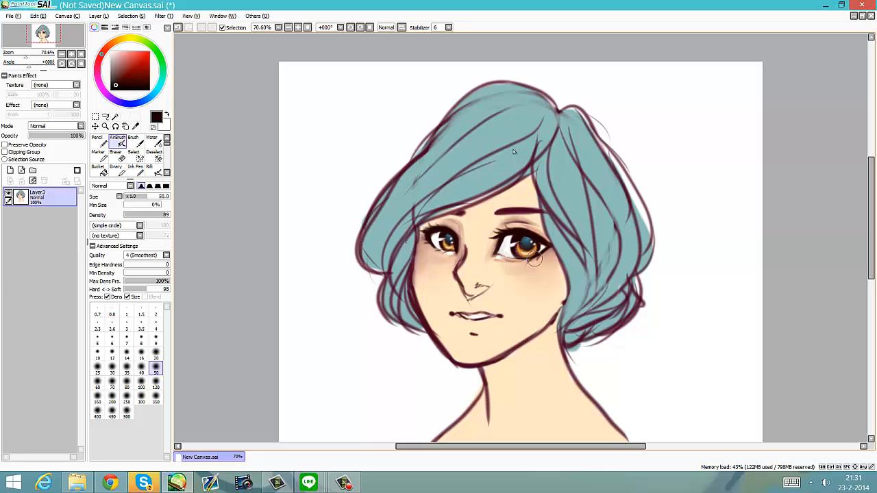
key(ctrl+z)
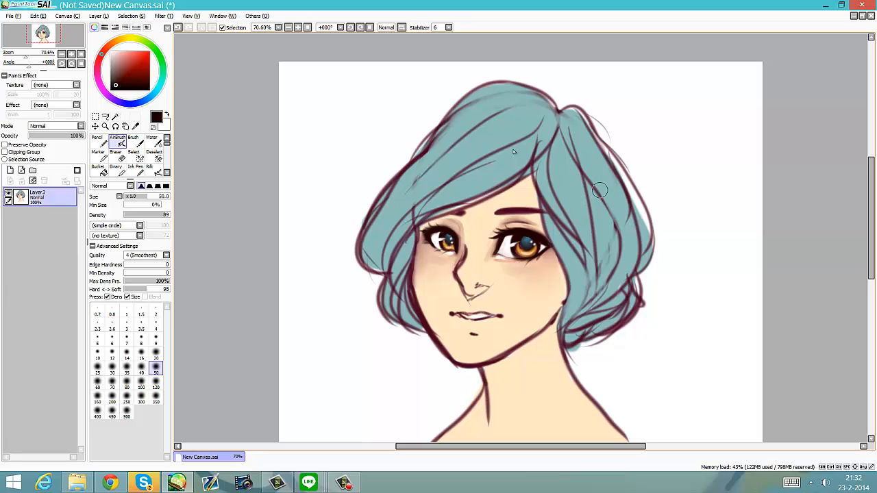
key(h)
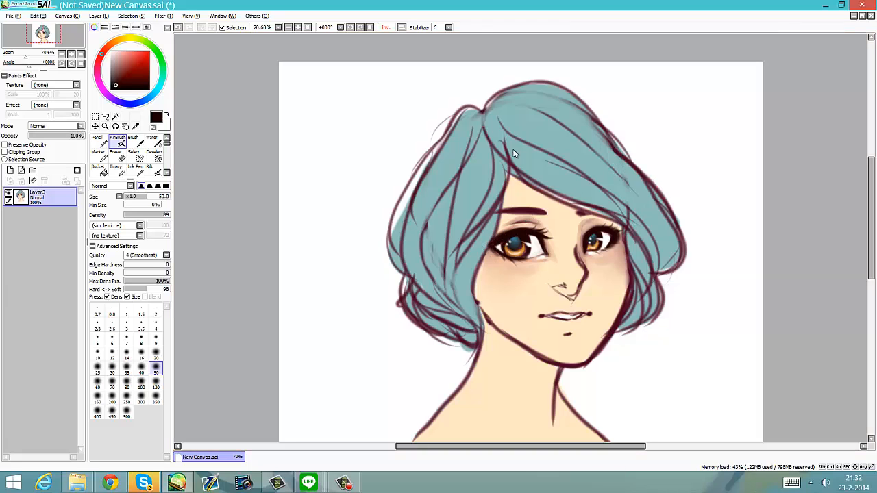
key(h)
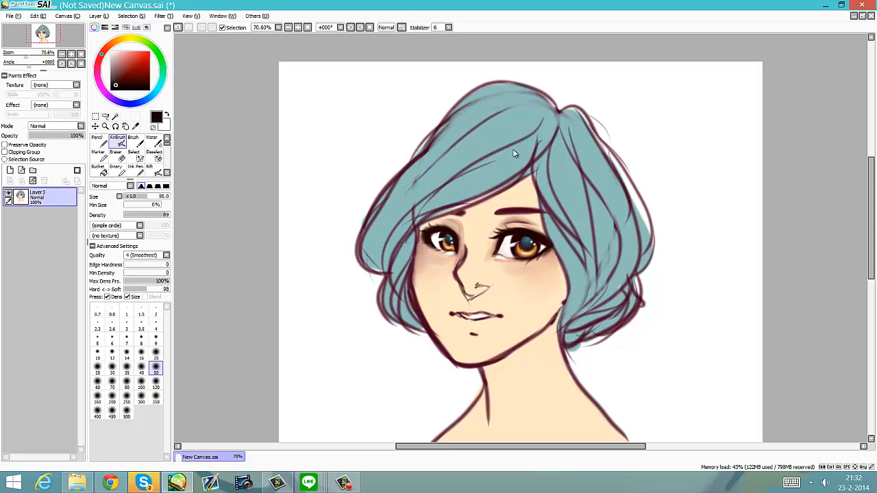
Tint both irises with light pink airbrushing on a new Overlay layer, then merge it into the portrait layer.
click(9, 170)
click(56, 126)
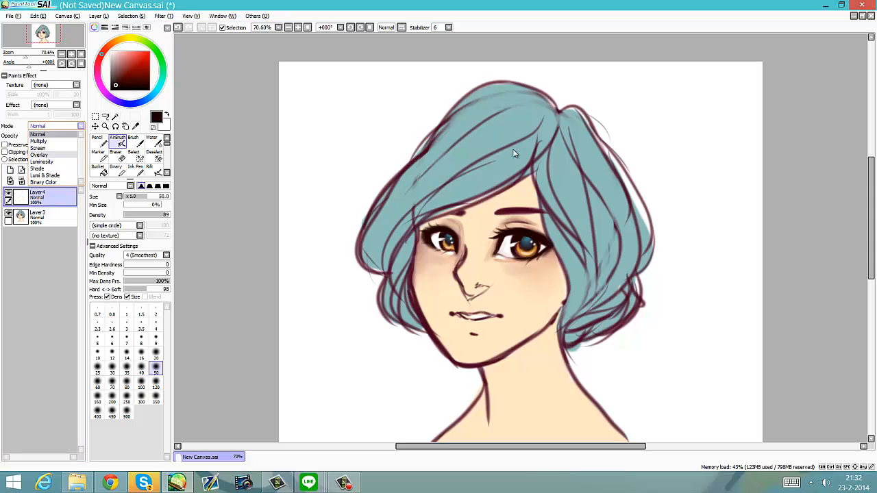
click(39, 155)
click(97, 75)
click(126, 52)
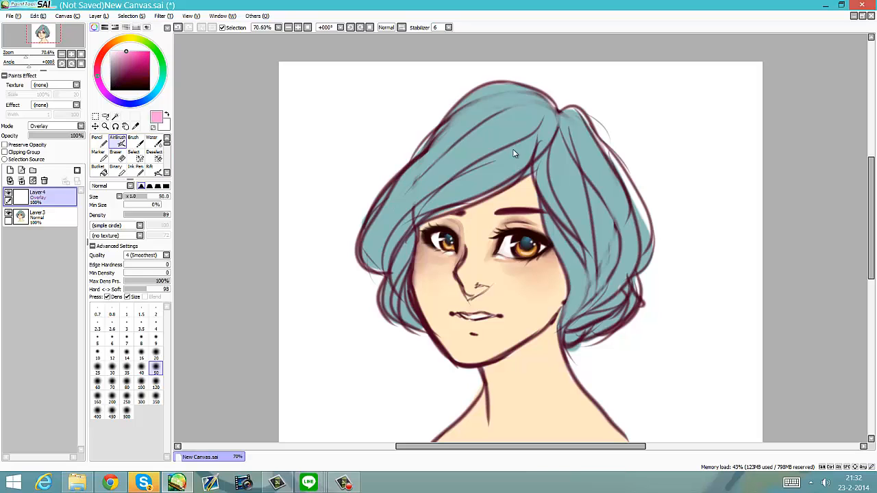
drag(448, 248, 446, 247)
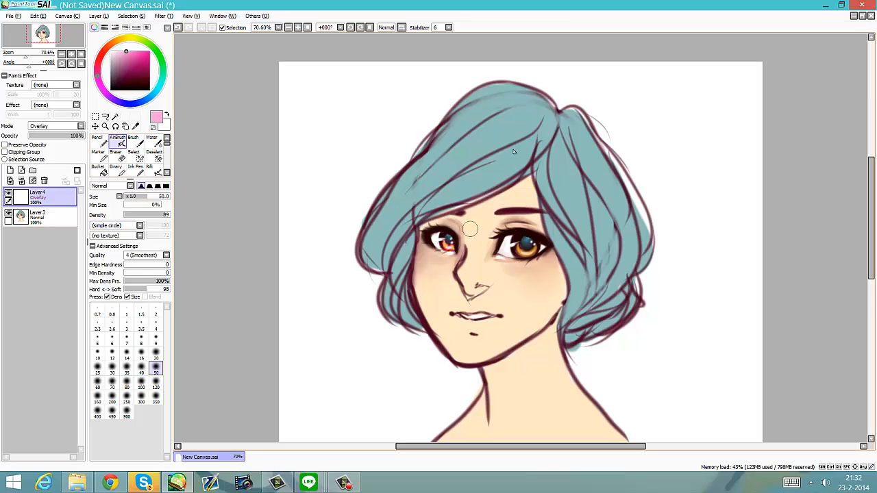
mouse_move(524, 244)
mouse_down()
mouse_move(526, 252)
mouse_move(537, 241)
mouse_up()
click(22, 180)
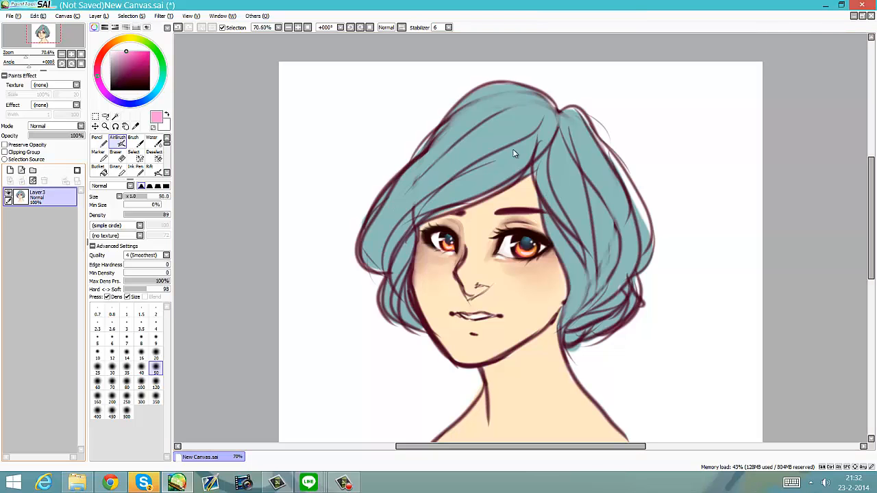
click(343, 483)
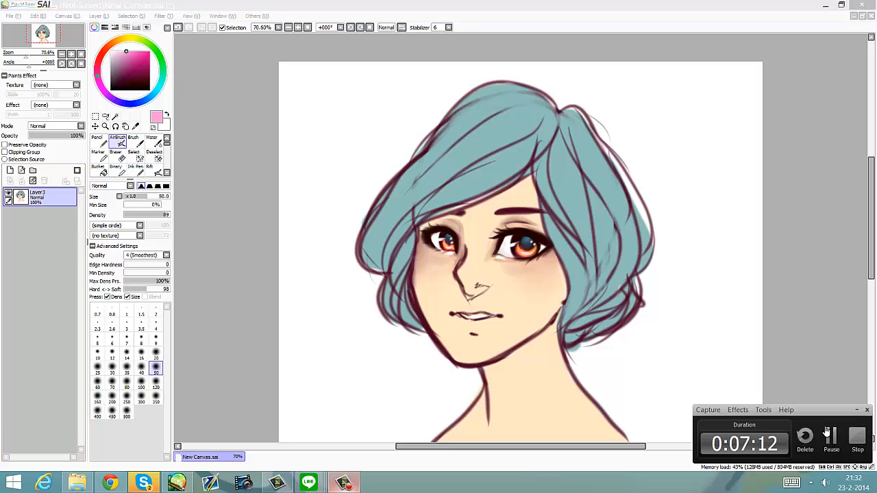